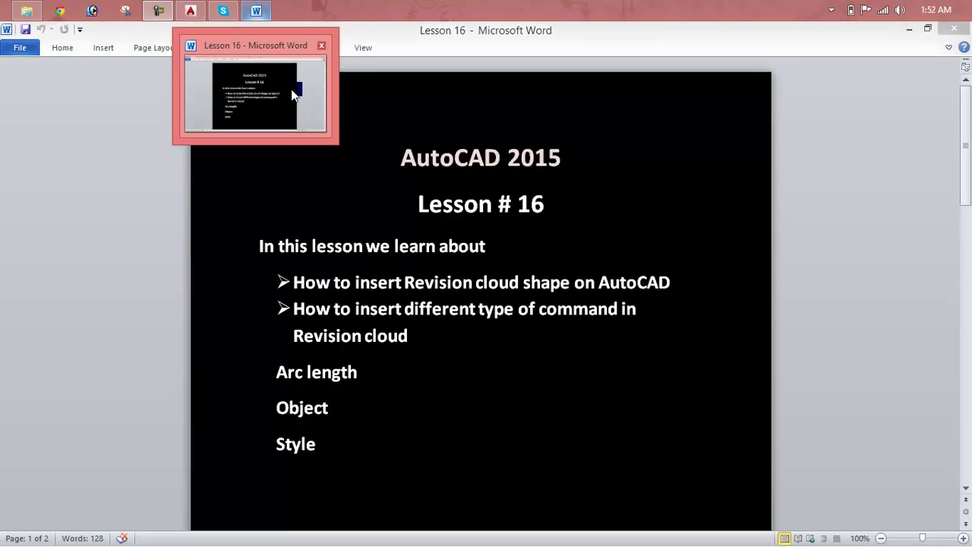
Step: Review the Lesson 16 revision cloud outline in Word, then minimize it and restore Drawing1
click(292, 95)
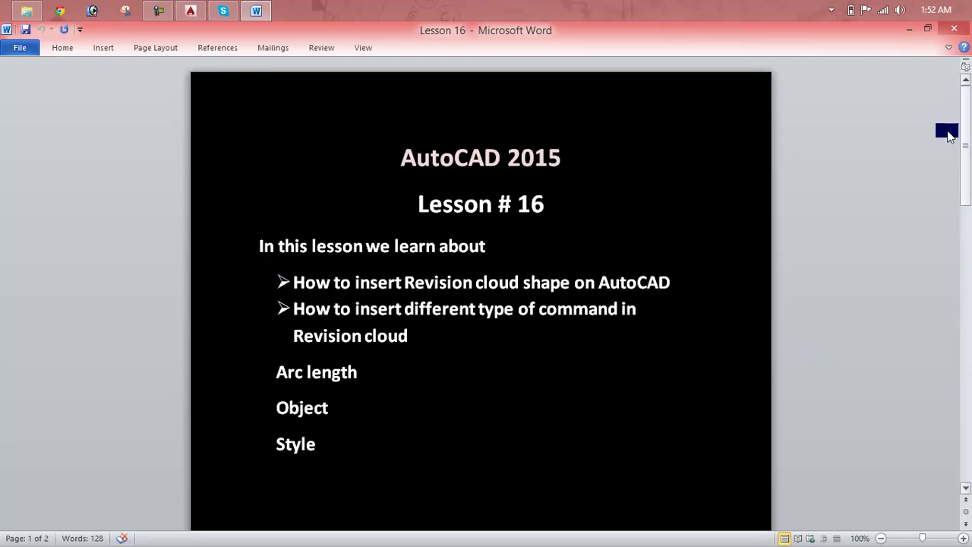
click(909, 35)
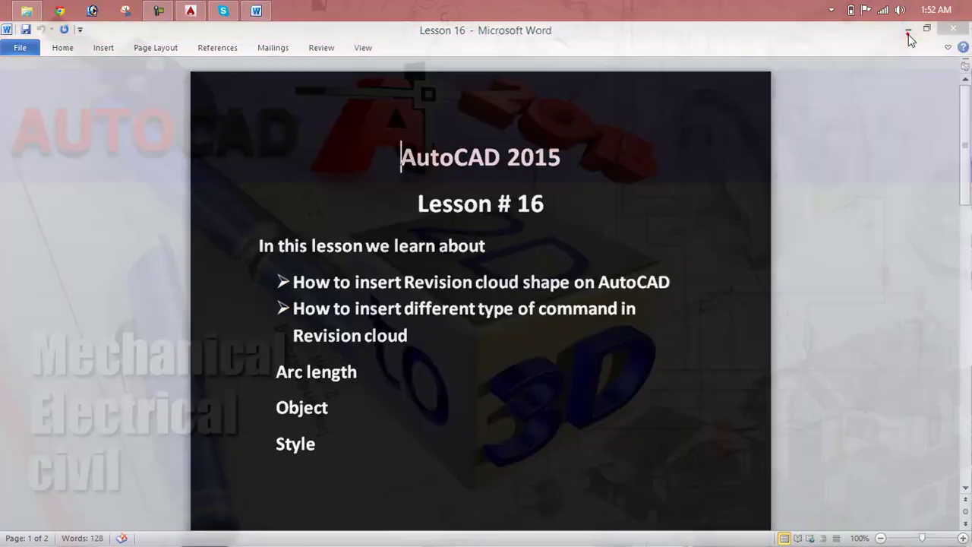
click(159, 10)
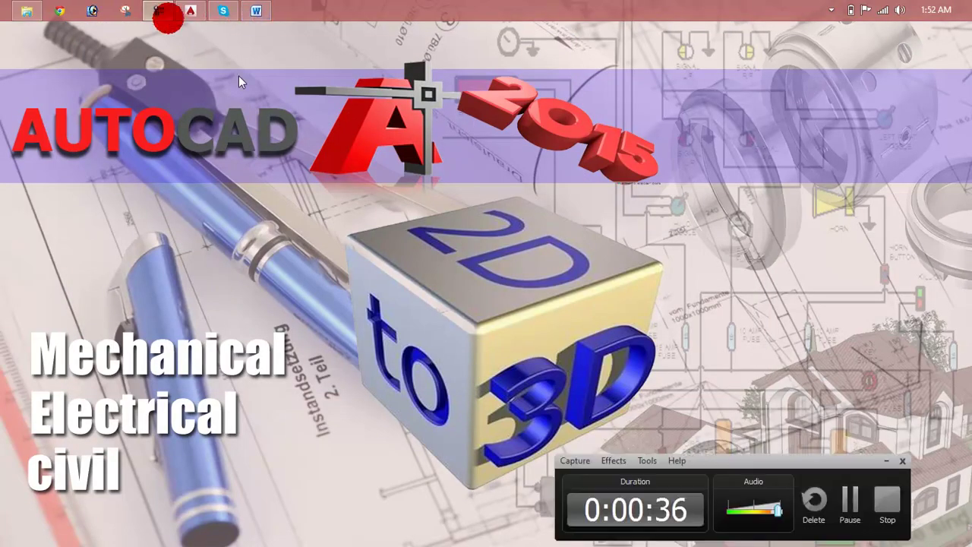
click(190, 11)
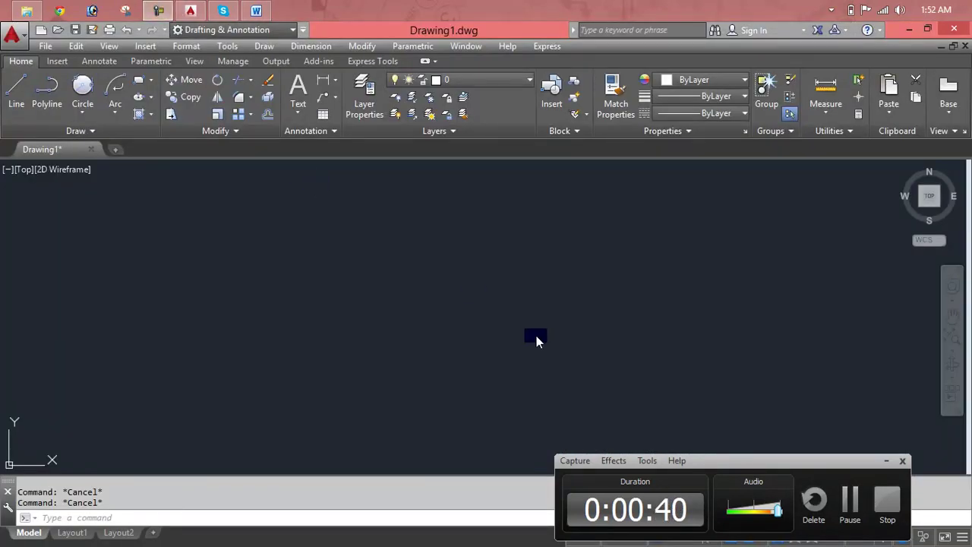
Step: Start and cancel REVC, then expand the Draw panel and show the Draw menu's Revision Cloud
click(884, 460)
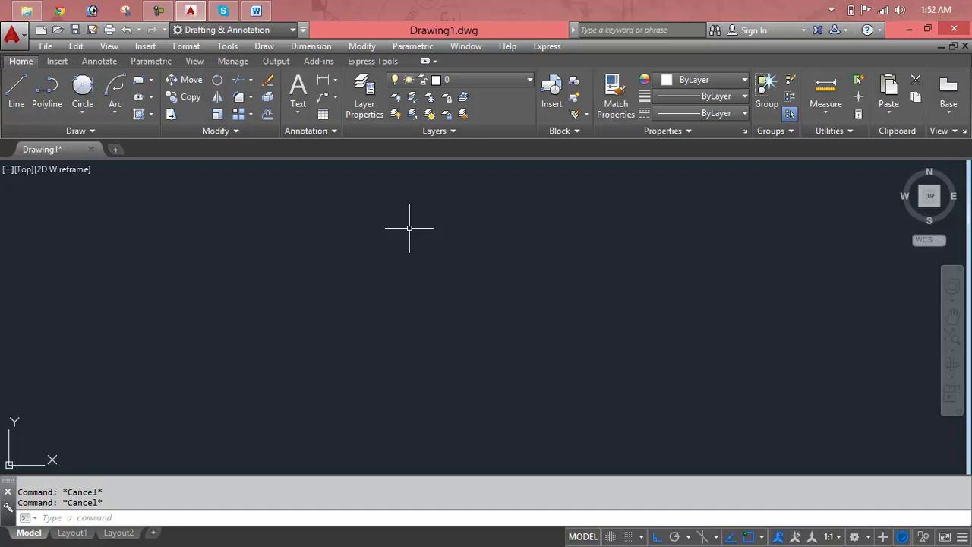
text(RE)
text(V)
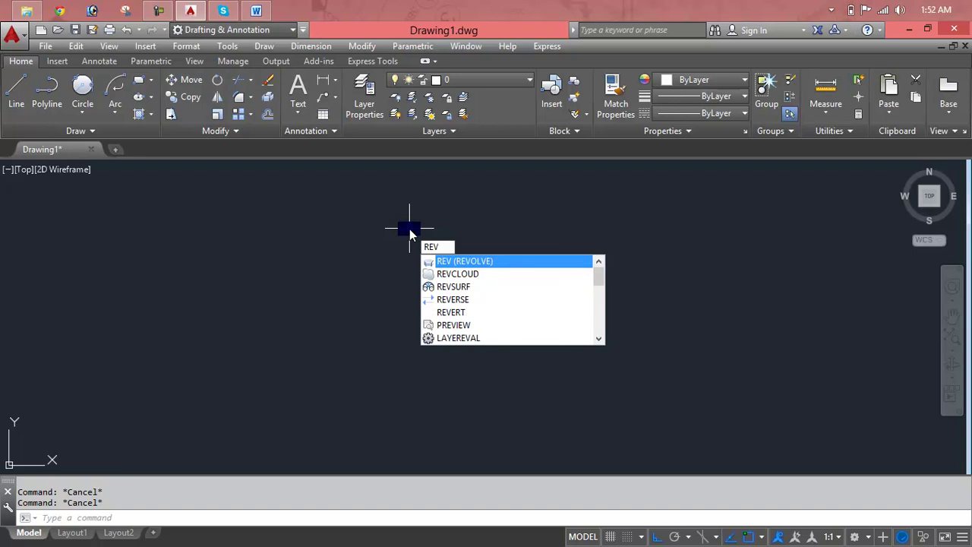
text(CLOUD)
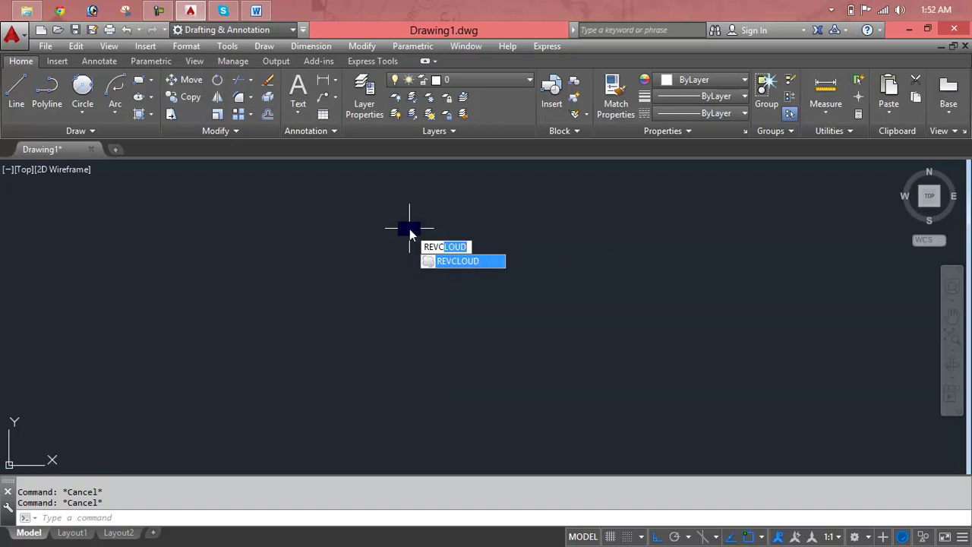
key(Return)
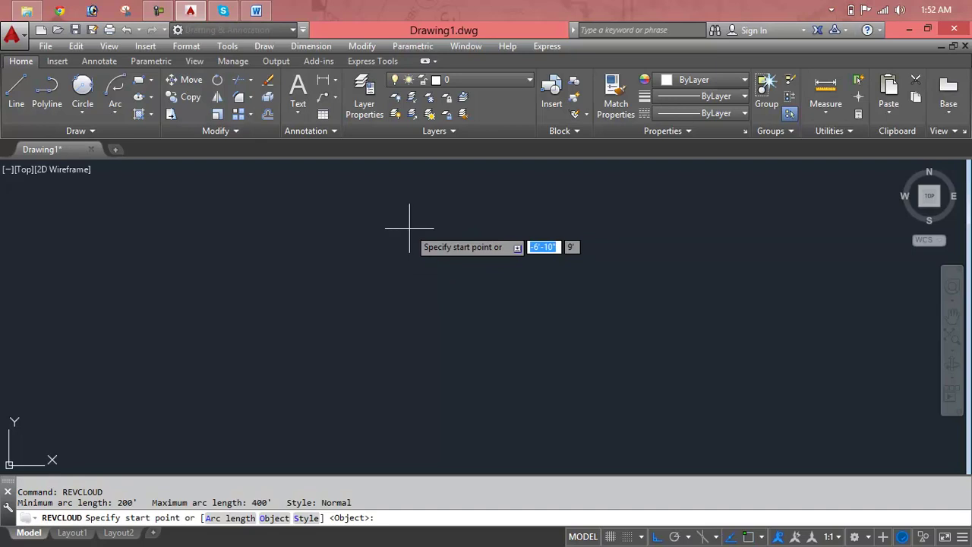
key(Escape)
key(Escape)
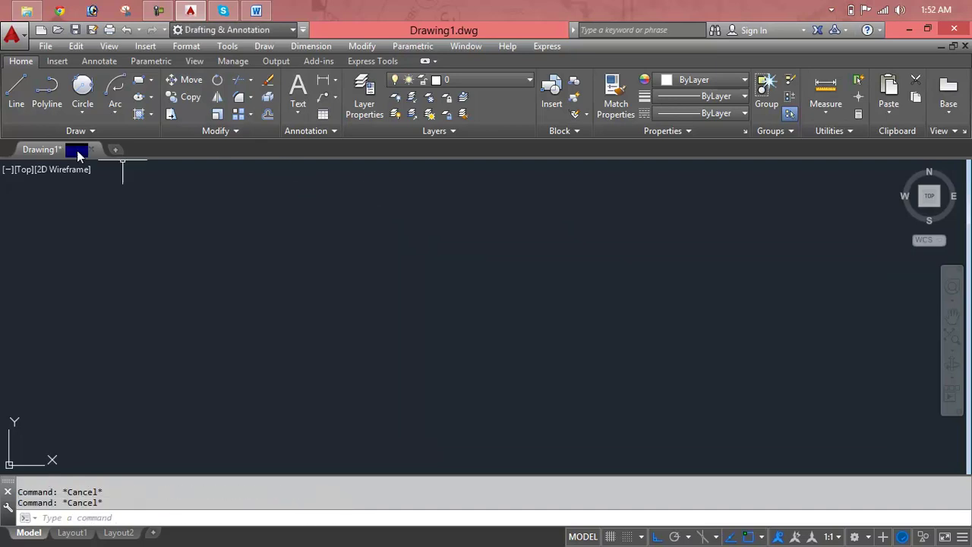
click(92, 132)
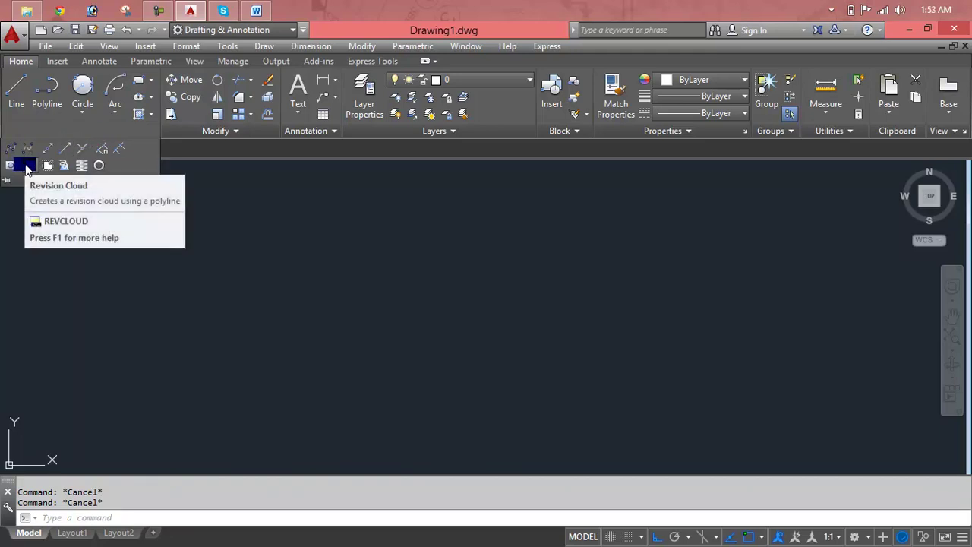
click(265, 46)
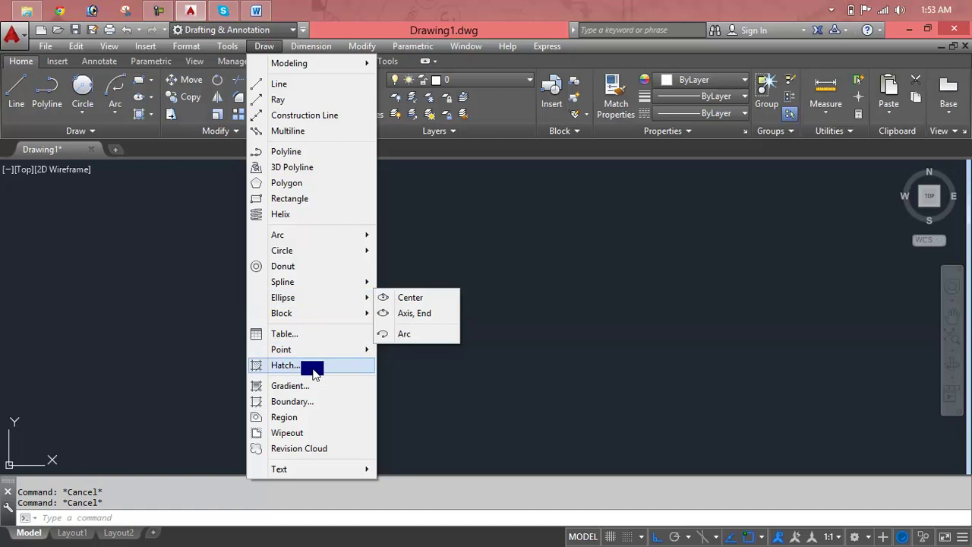
Step: Trace a freehand revision cloud from a left start point with Ortho on, then delete it
click(331, 449)
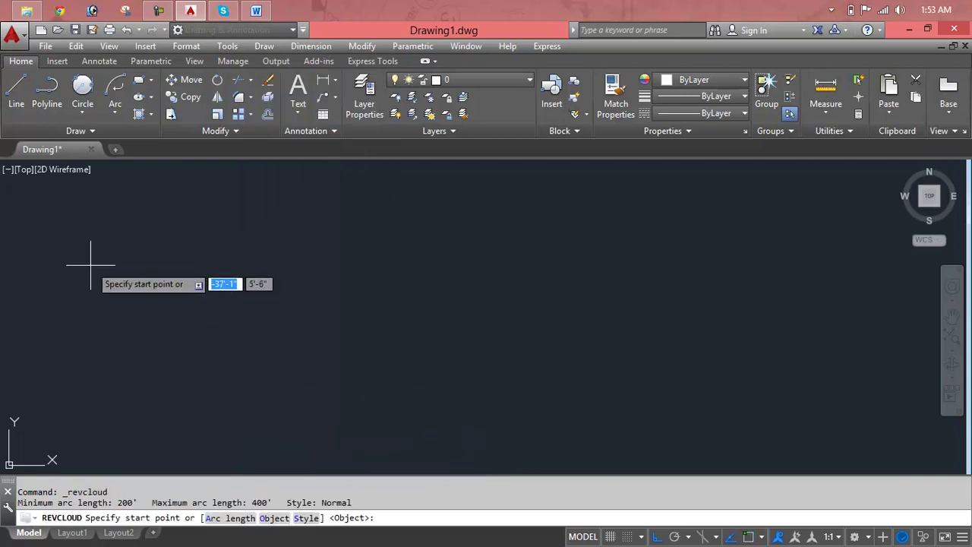
click(149, 281)
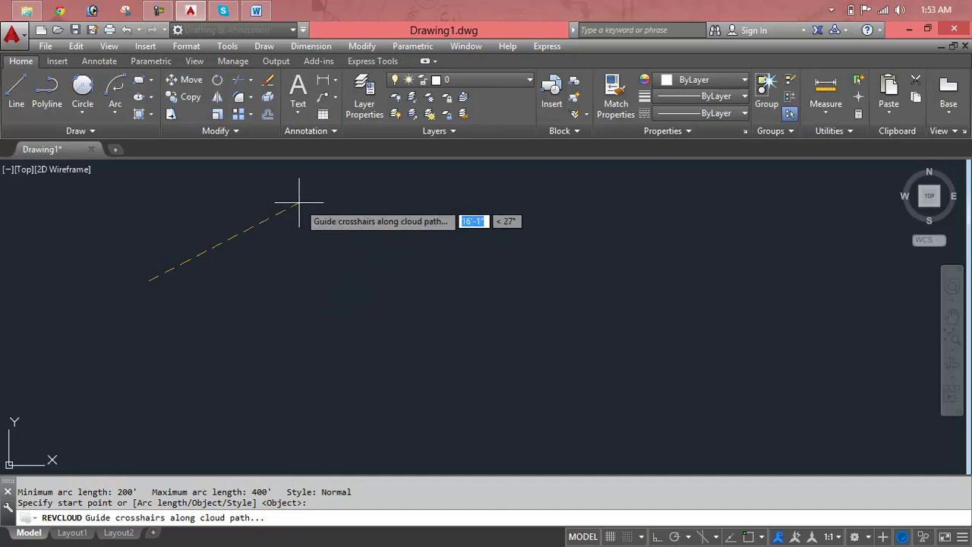
key(F8)
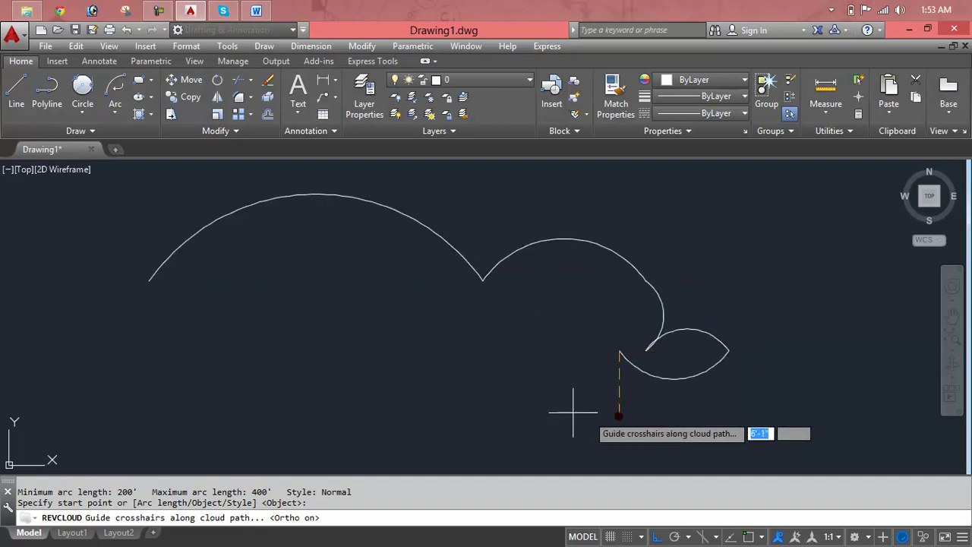
middle_drag(555, 408, 579, 327)
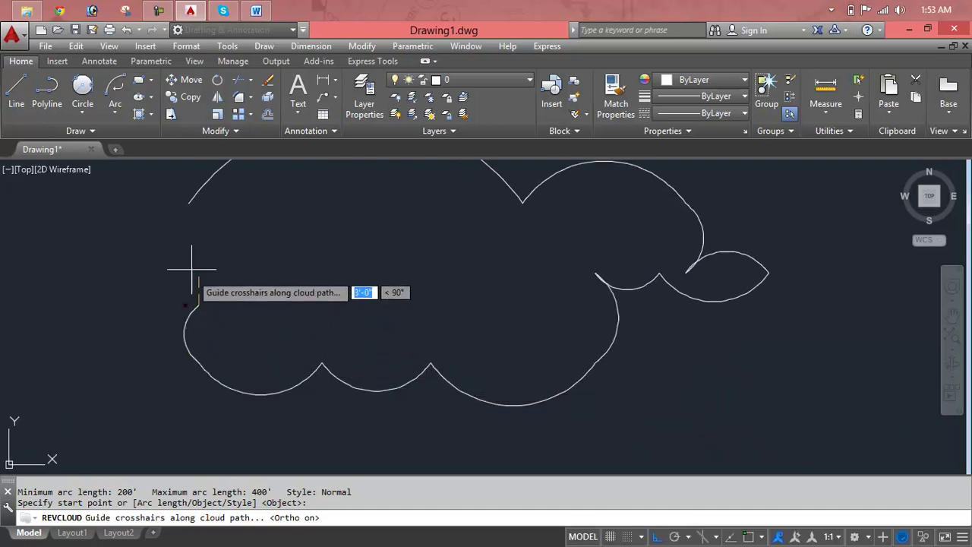
scroll(556, 249, down, 1)
middle_drag(556, 249, 571, 331)
click(572, 258)
key(Delete)
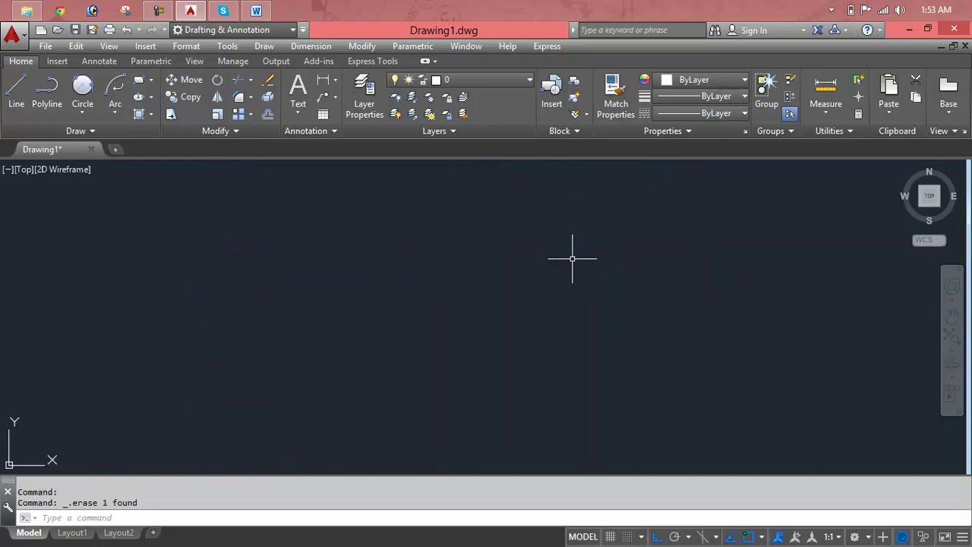
key(Escape)
key(Escape)
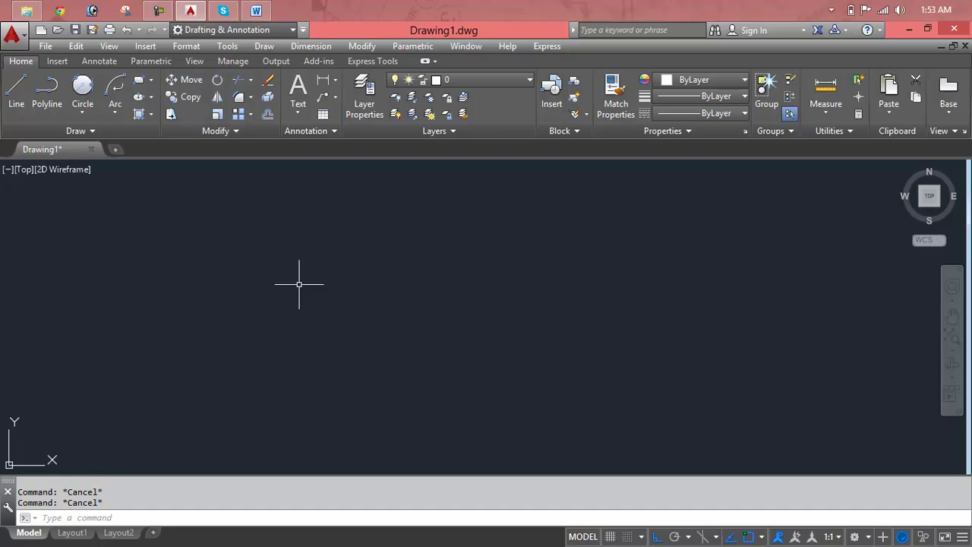
text(revc)
key(Return)
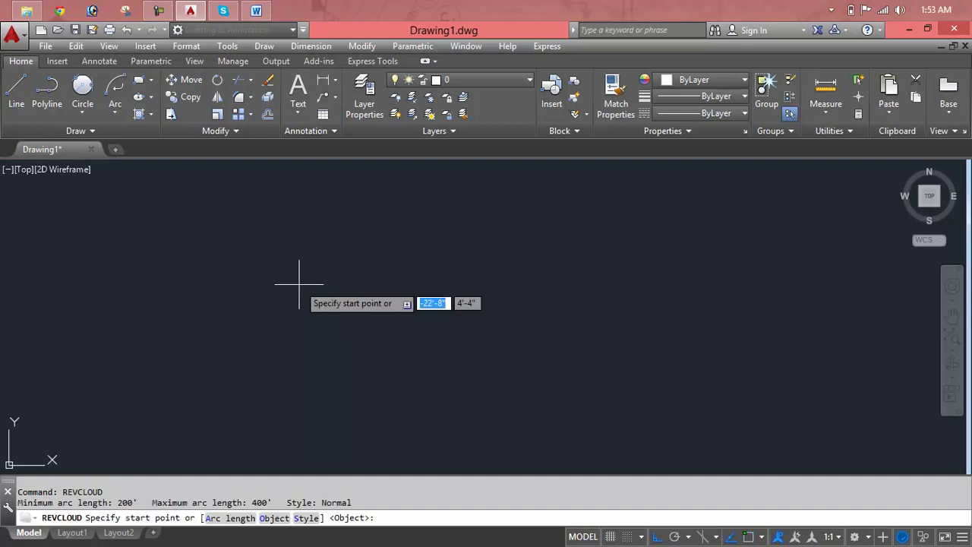
click(248, 347)
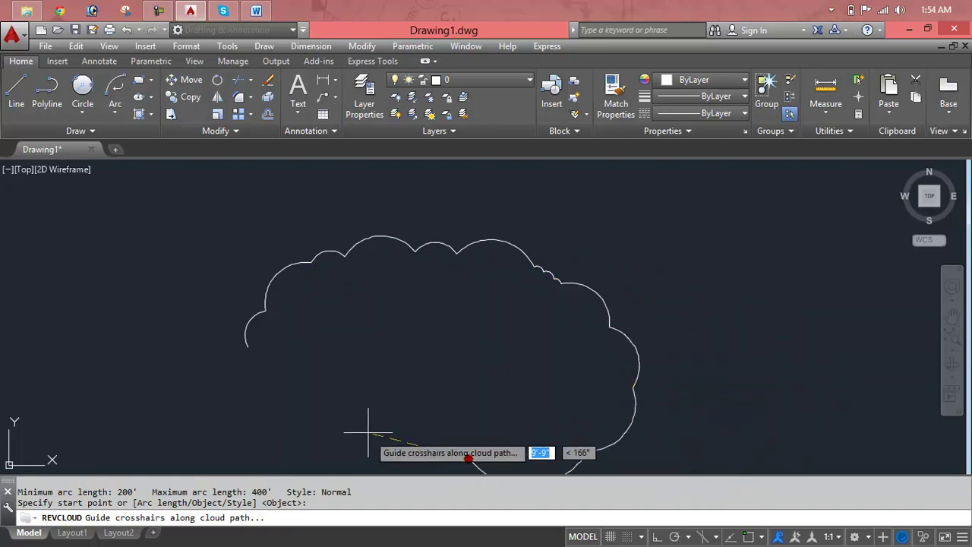
click(251, 372)
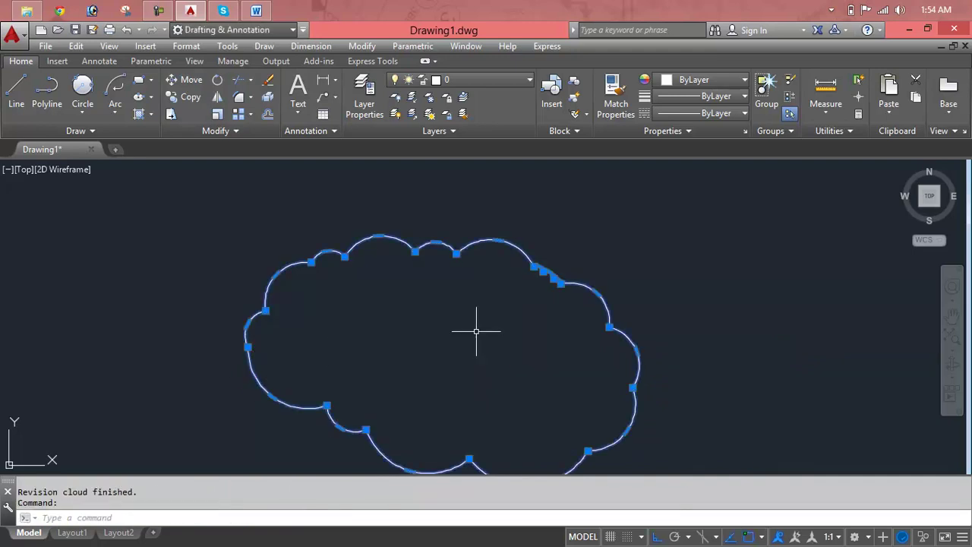
click(664, 256)
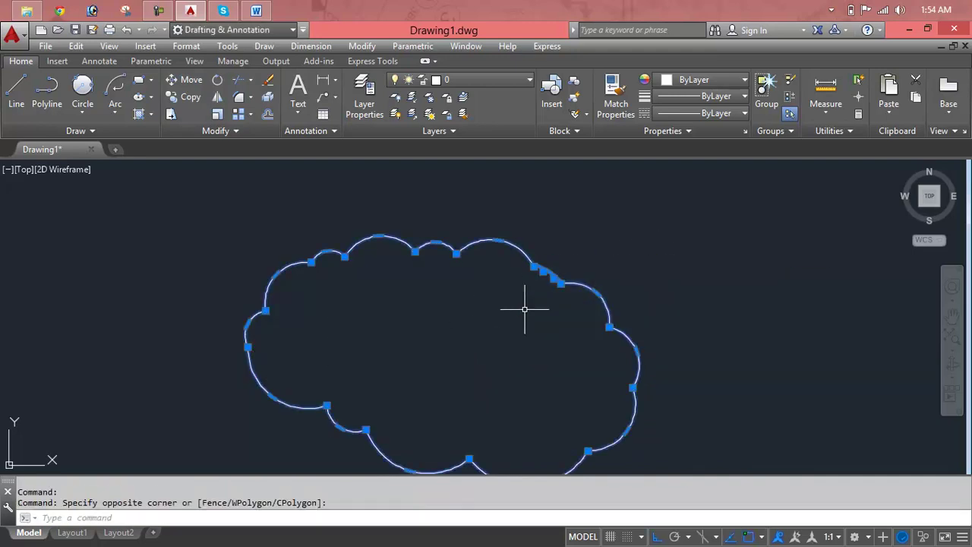
key(Delete)
key(Escape)
key(Escape)
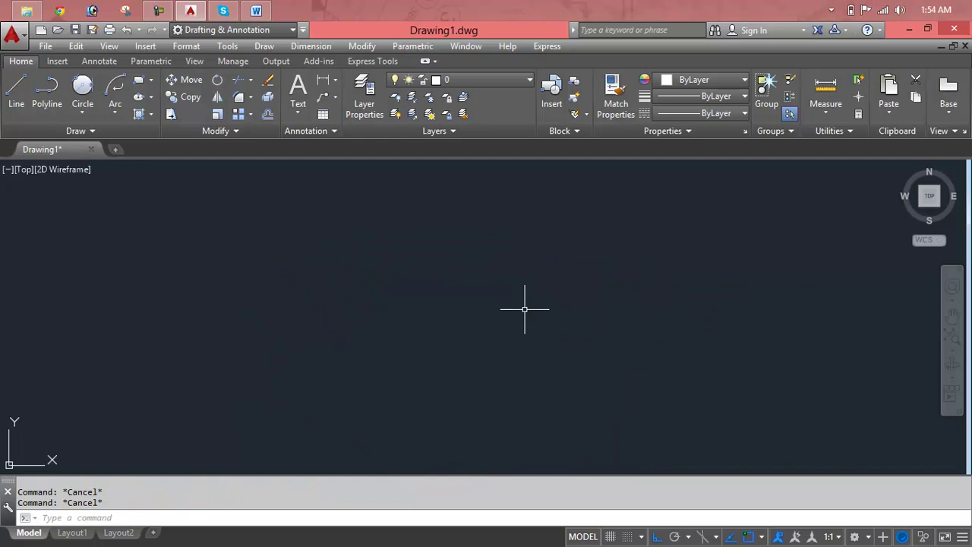
text(REV)
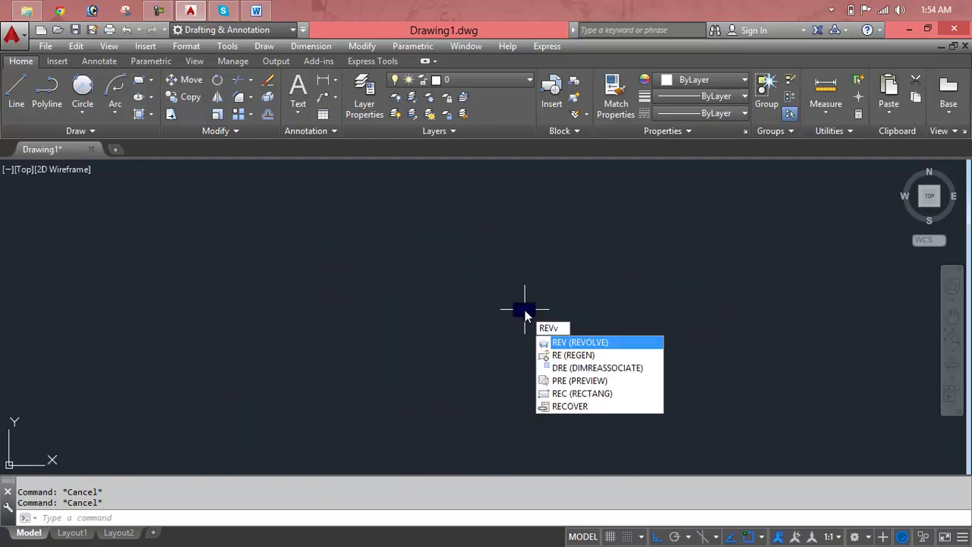
text(C)
Step: Set the revision cloud arc length to a minimum of 10 with the default maximum
key(Return)
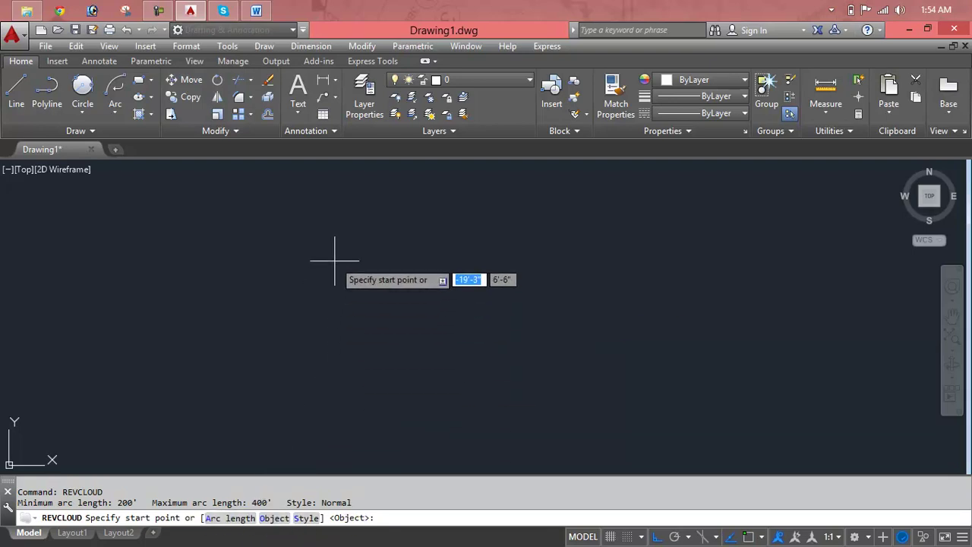
text(a)
key(Return)
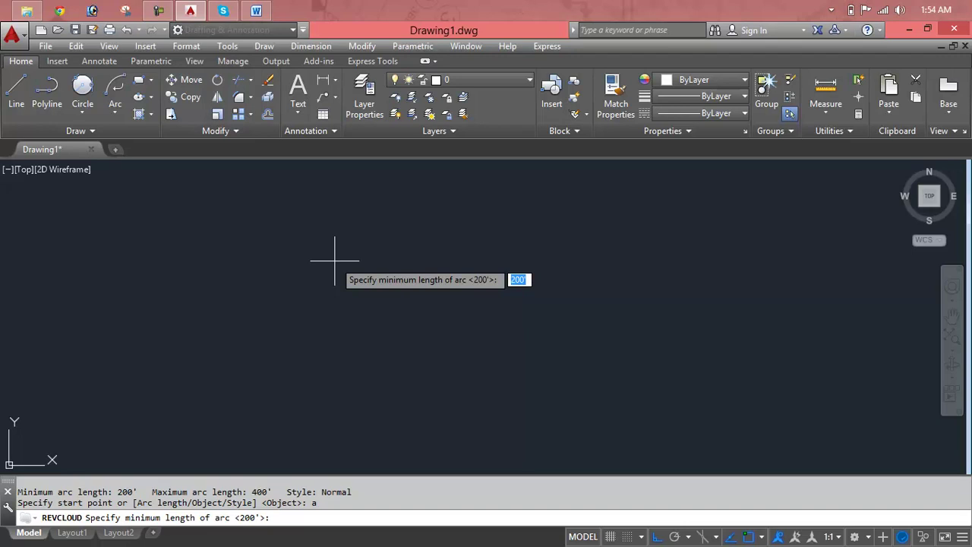
text(10)
key(Return)
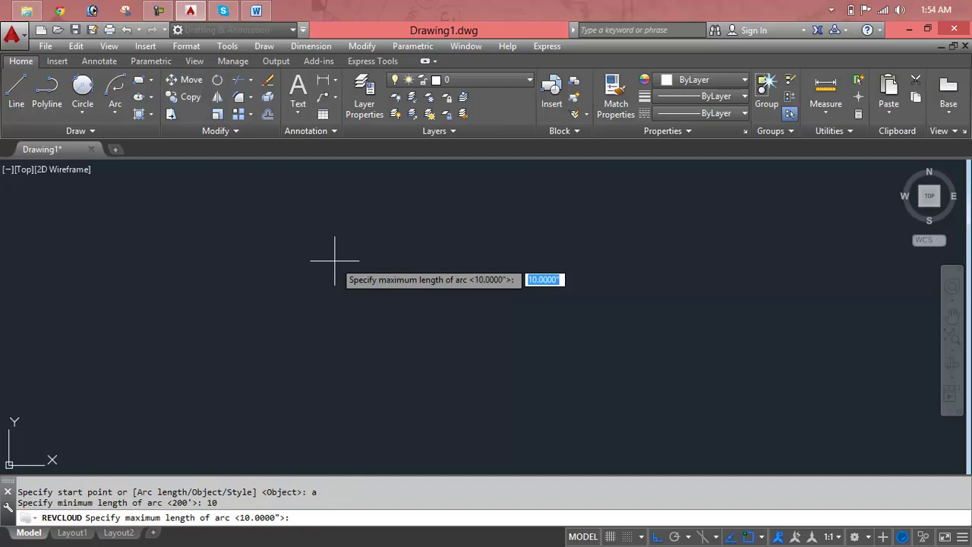
key(Return)
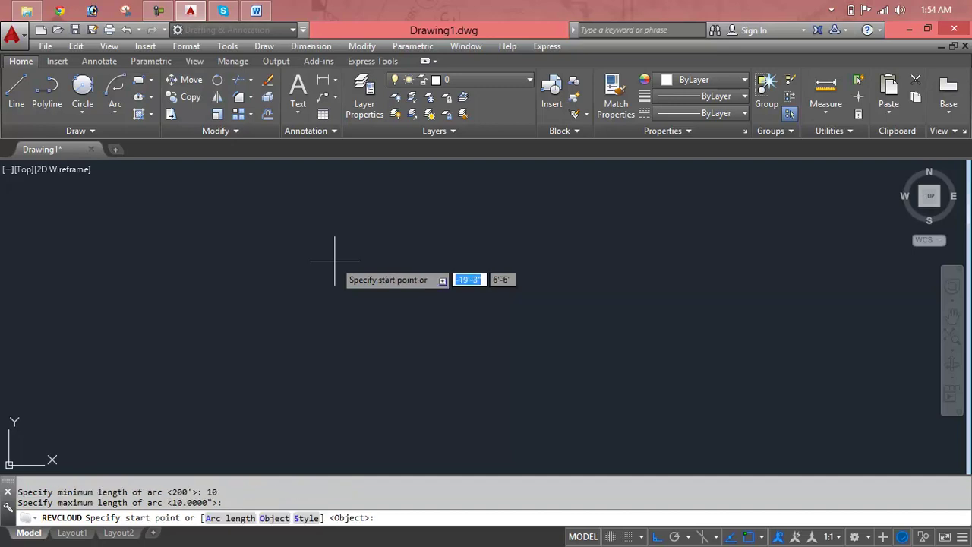
Step: Cancel the object prompt and restart the revision cloud to trace a closed cloud on the left
key(Return)
key(Escape)
key(Escape)
key(Escape)
text(re)
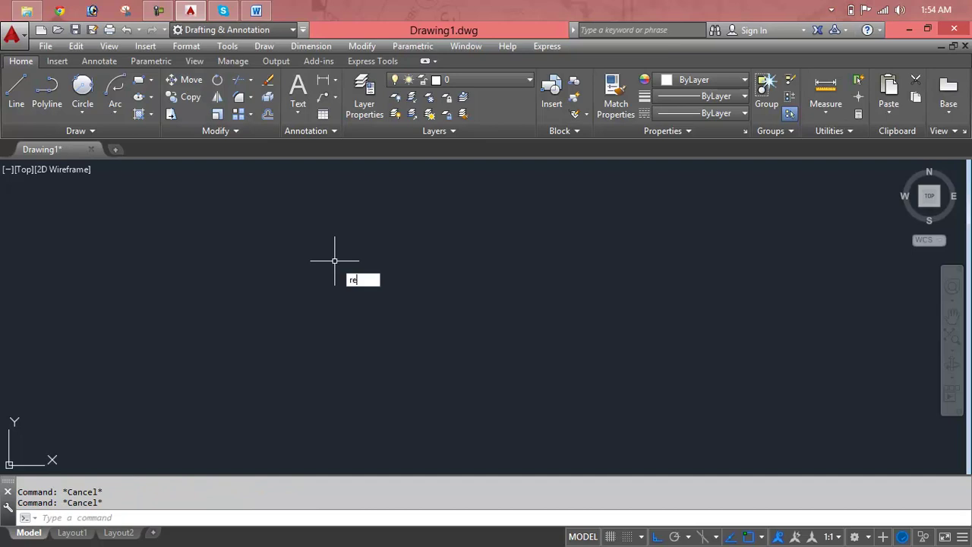
text(c)
key(Return)
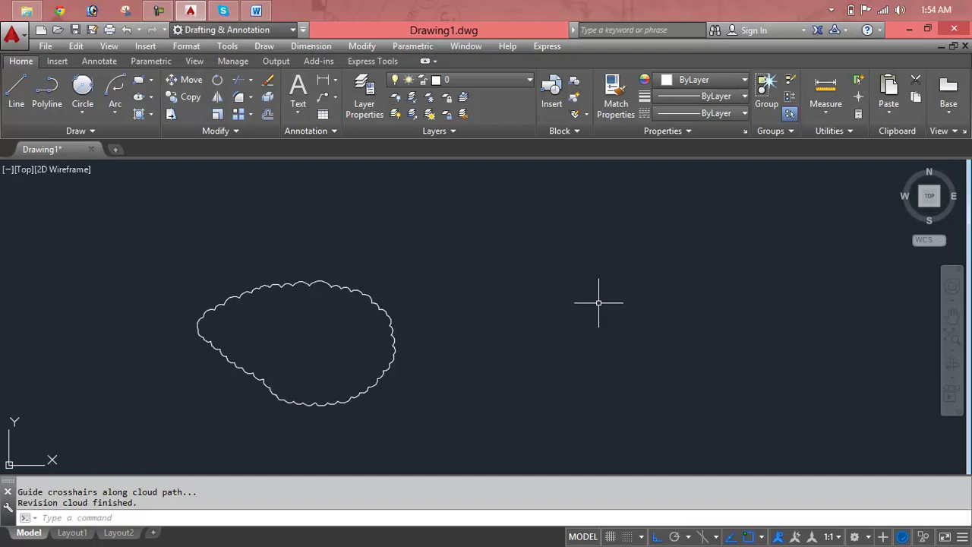
text(REV)
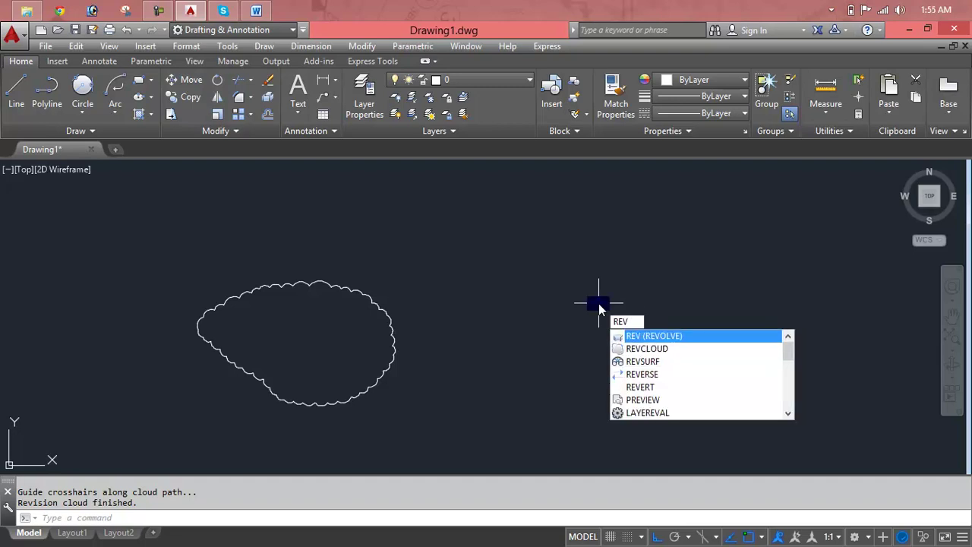
text(C)
key(Return)
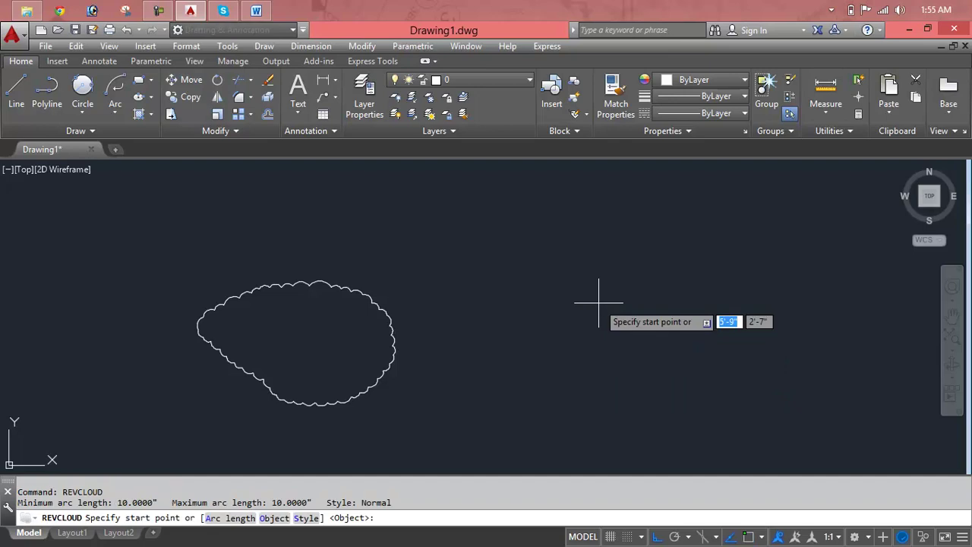
click(522, 276)
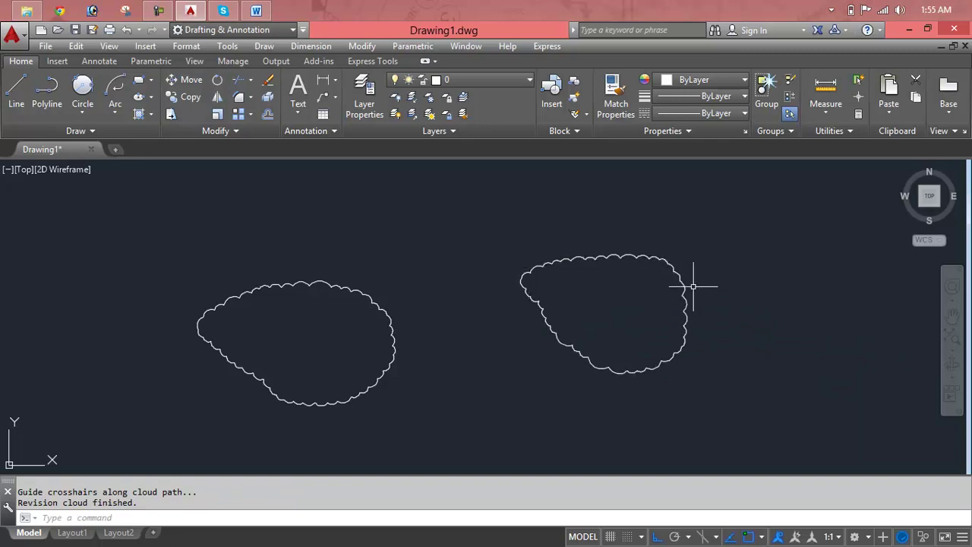
text(R)
text(EVcloud)
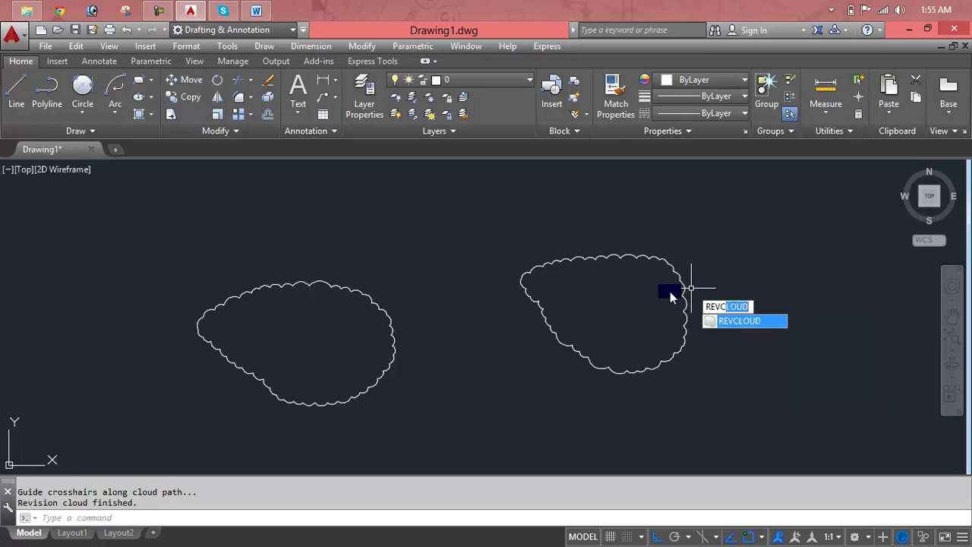
key(Return)
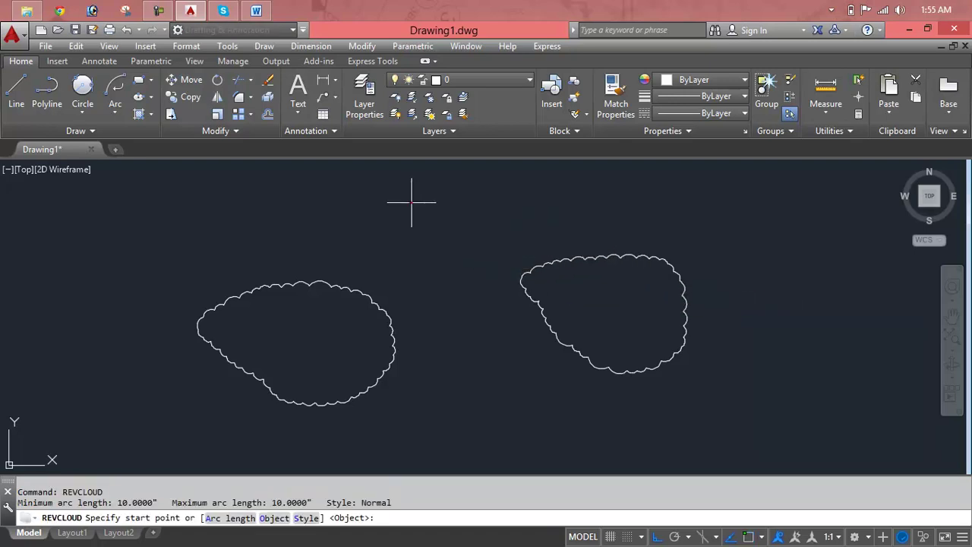
click(411, 201)
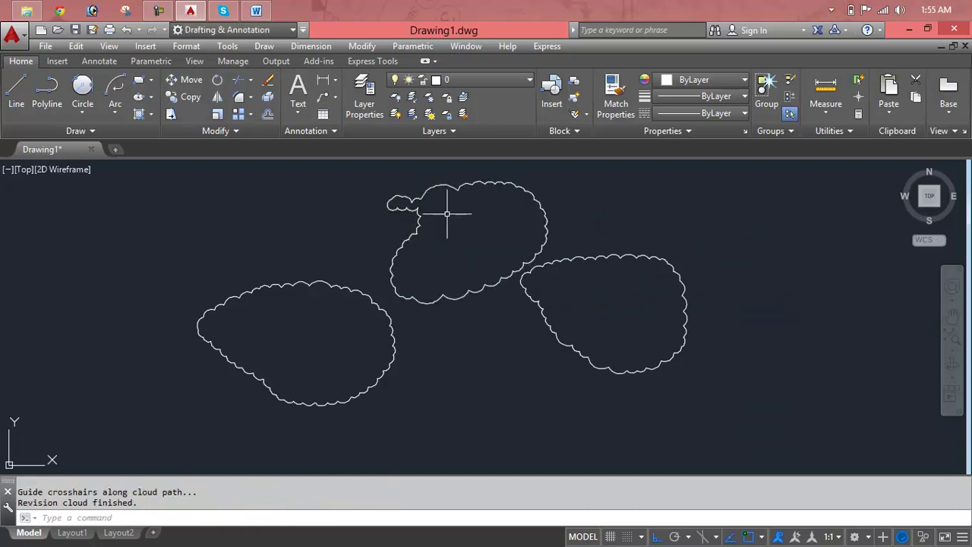
key(Return)
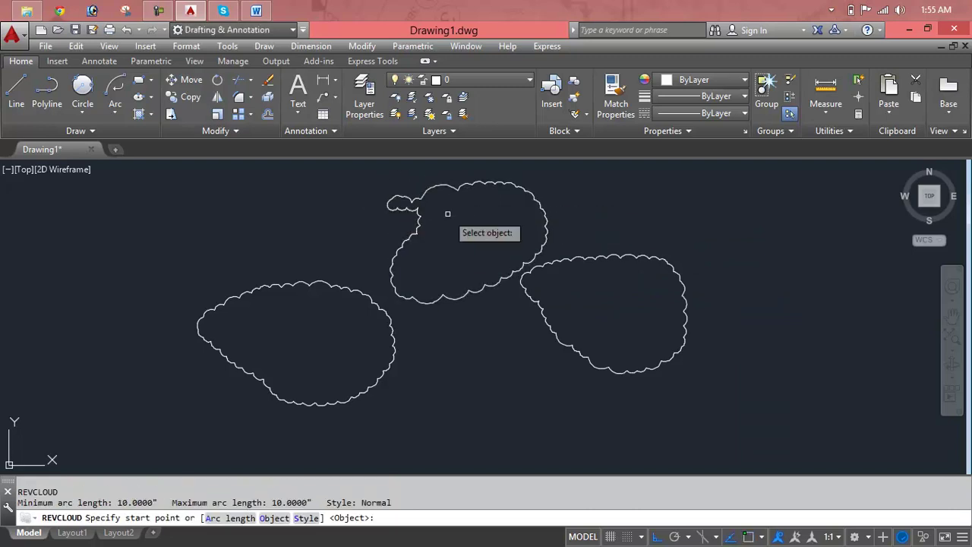
key(Return)
key(Escape)
key(Escape)
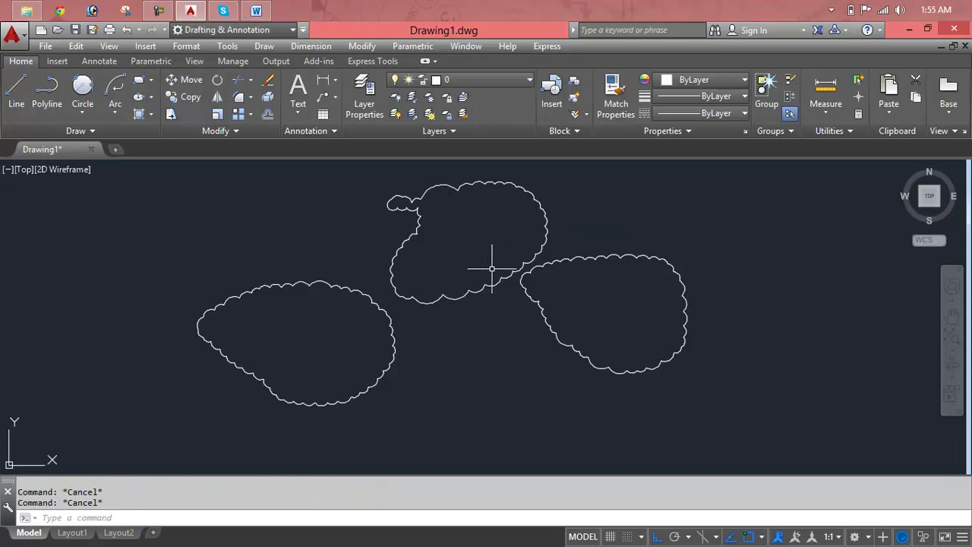
click(608, 210)
click(495, 276)
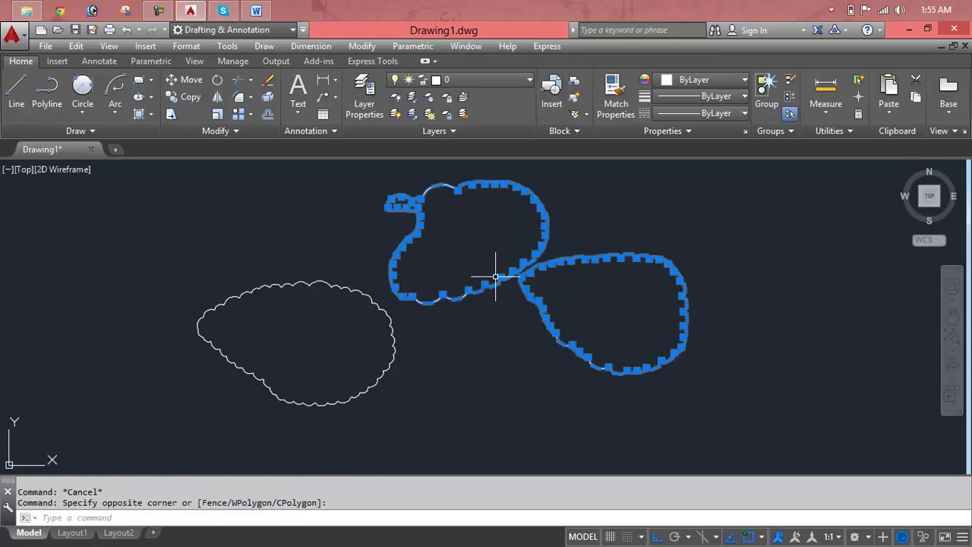
key(Delete)
key(Escape)
key(Escape)
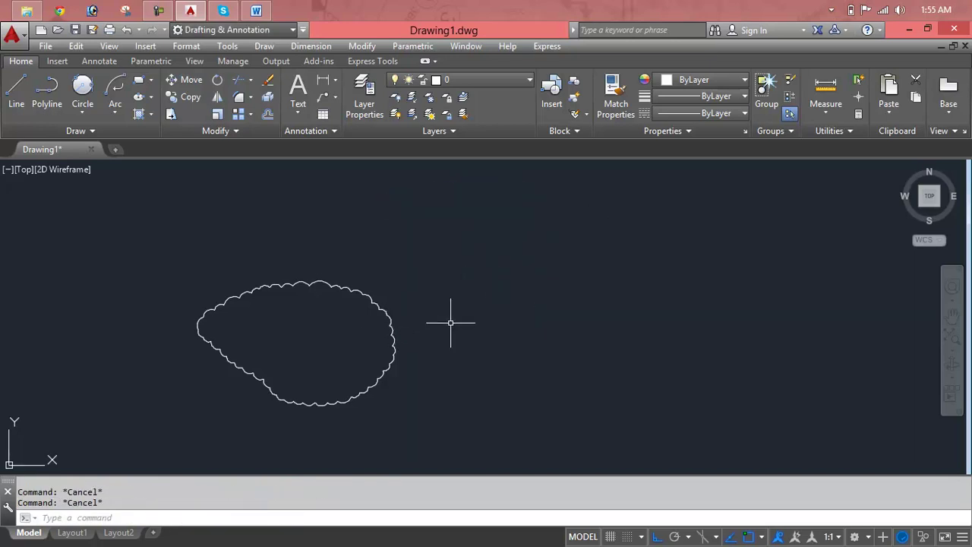
Step: Set revision cloud arcs to 3' minimum and 4' maximum and draw a large cloud
text(REV)
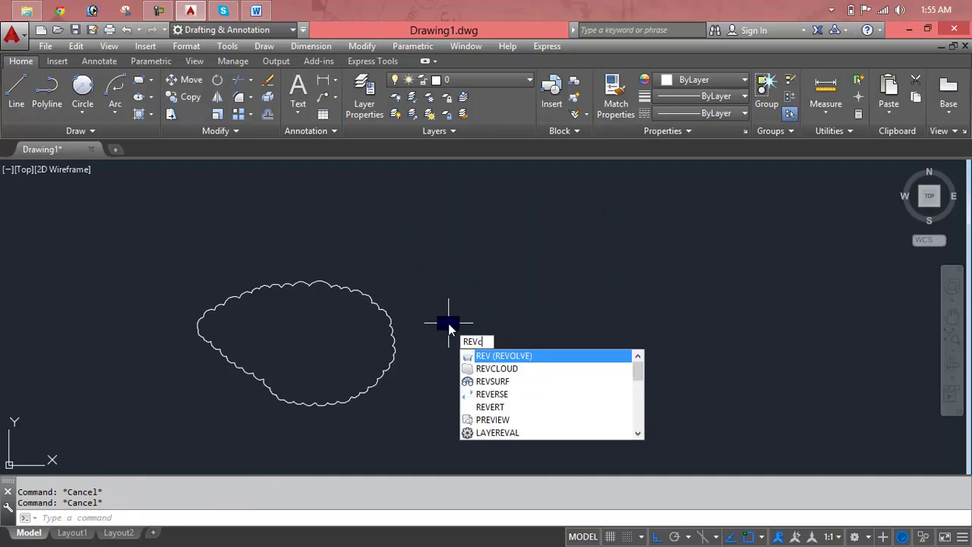
text(C)
key(Return)
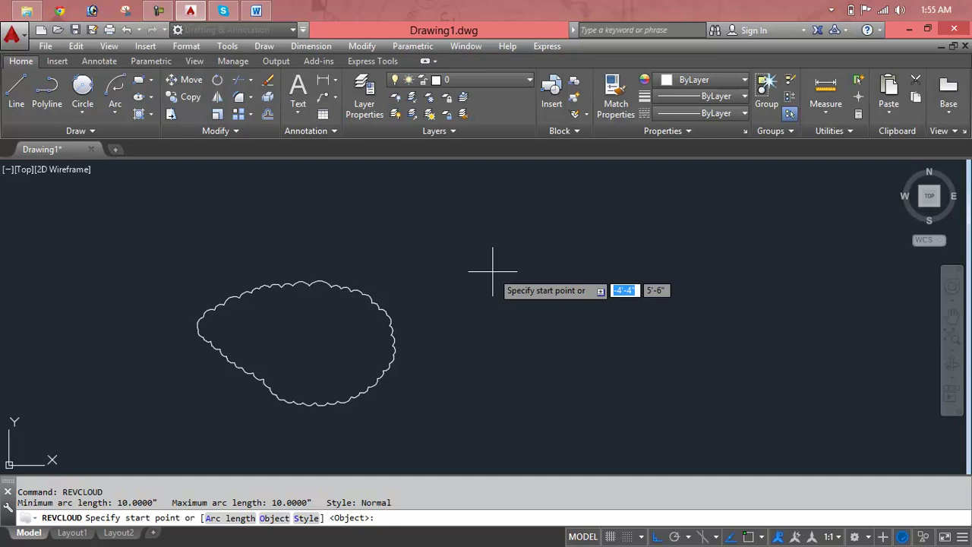
text(a)
key(Return)
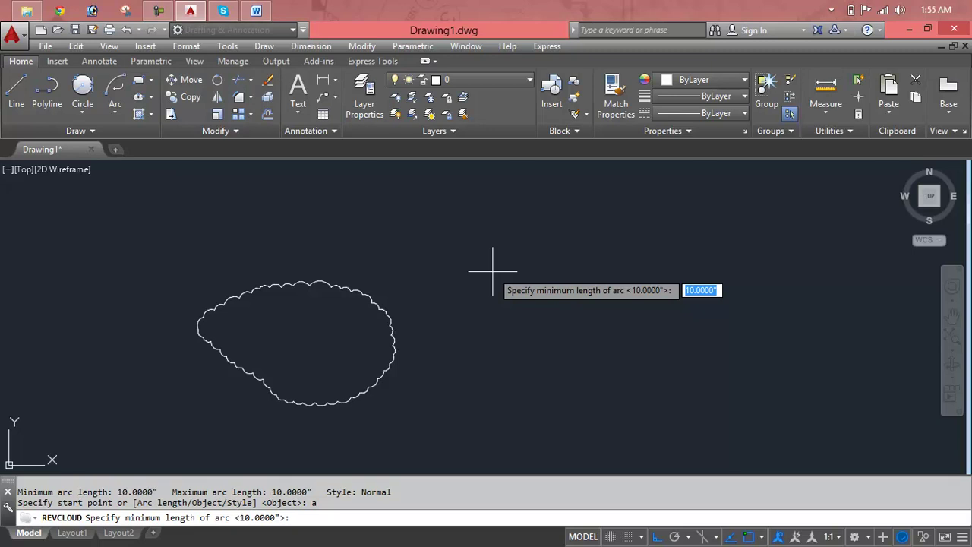
text(3')
key(Return)
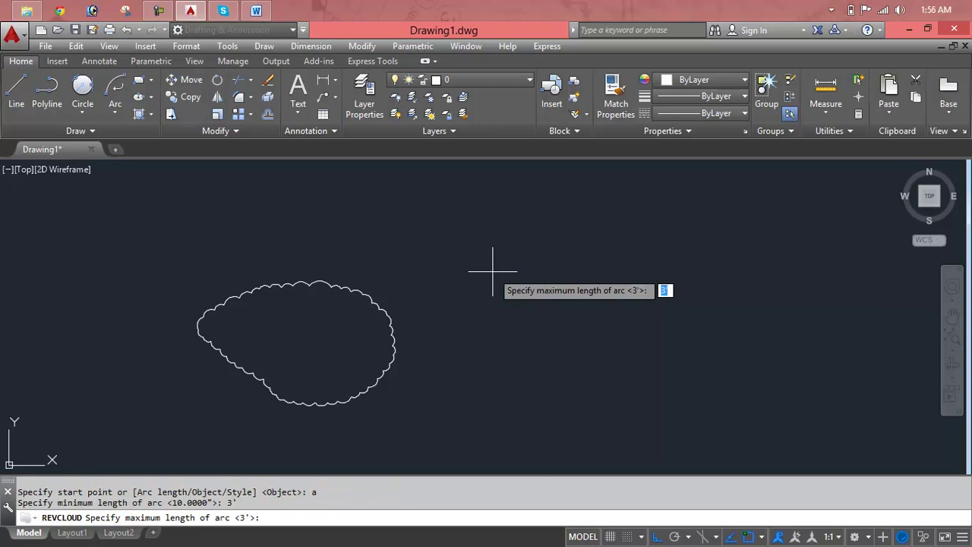
text(4)
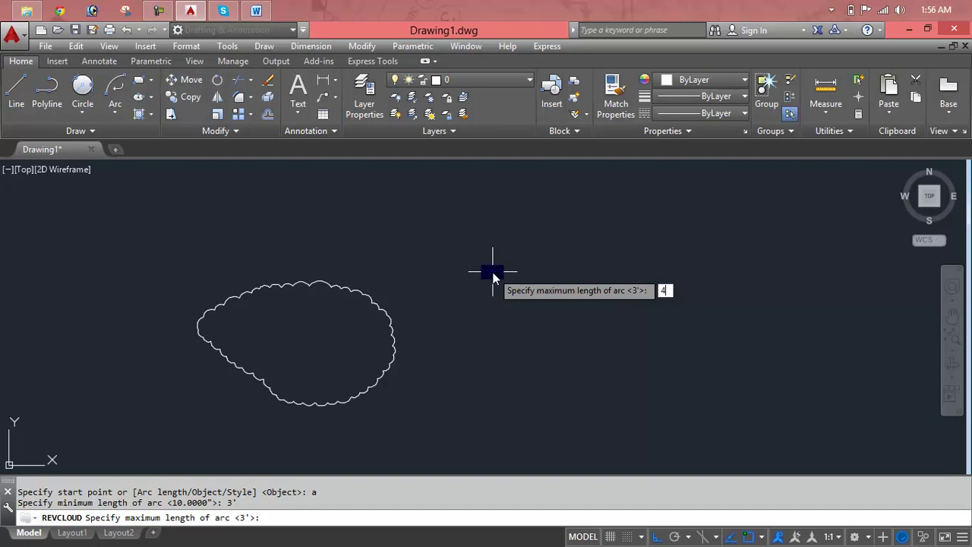
text(')
key(Return)
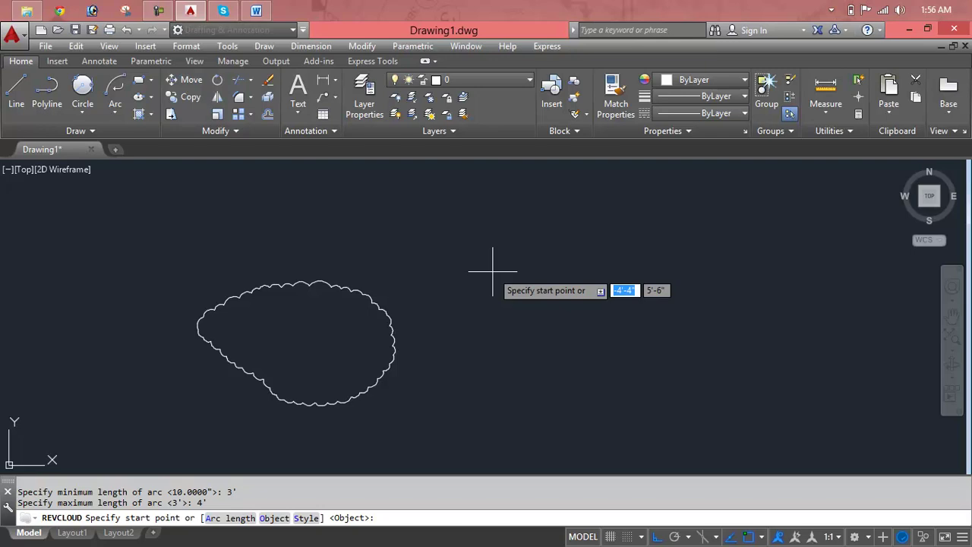
click(474, 225)
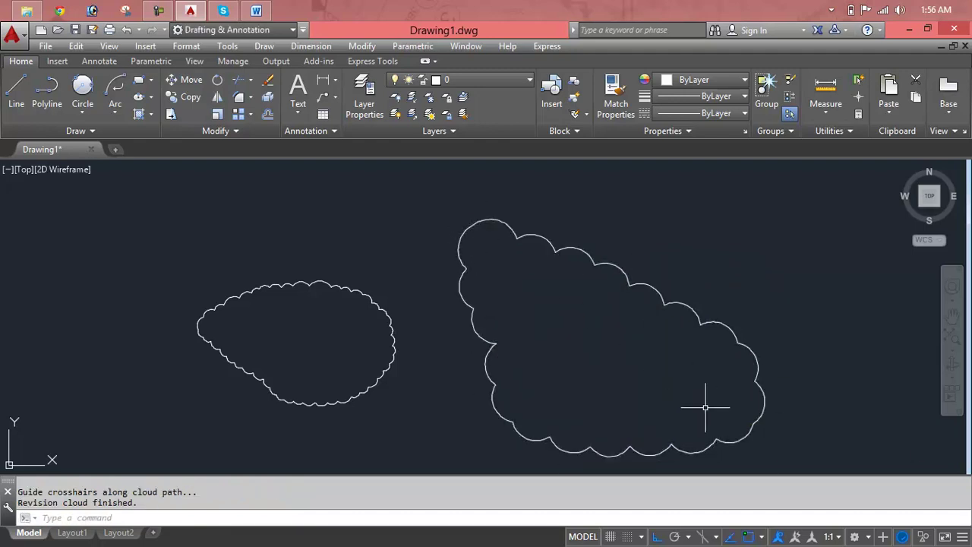
Step: Pan to frame both clouds, then window-select and erase the large right and left clouds
middle_drag(690, 391, 410, 356)
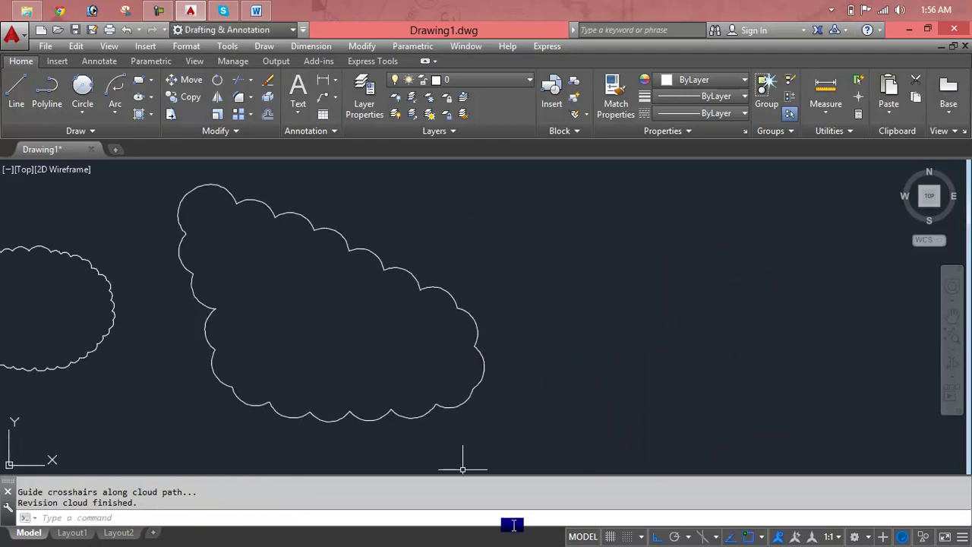
scroll(582, 324, down, 2)
middle_drag(583, 323, 865, 334)
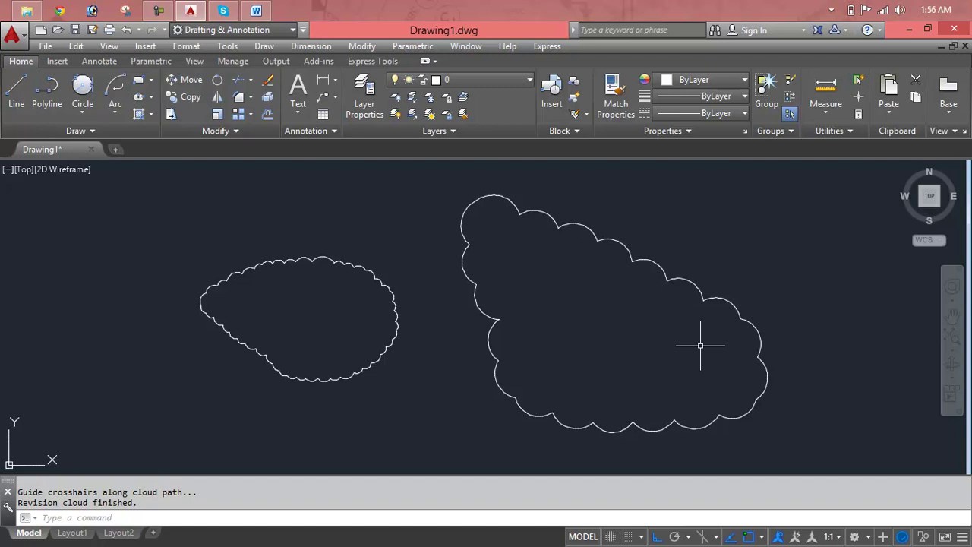
click(759, 254)
click(645, 326)
key(Delete)
click(455, 245)
click(347, 329)
key(Delete)
Step: Start REVCLOUD again and cancel it, leaving the drawing empty
text(REVC)
key(Return)
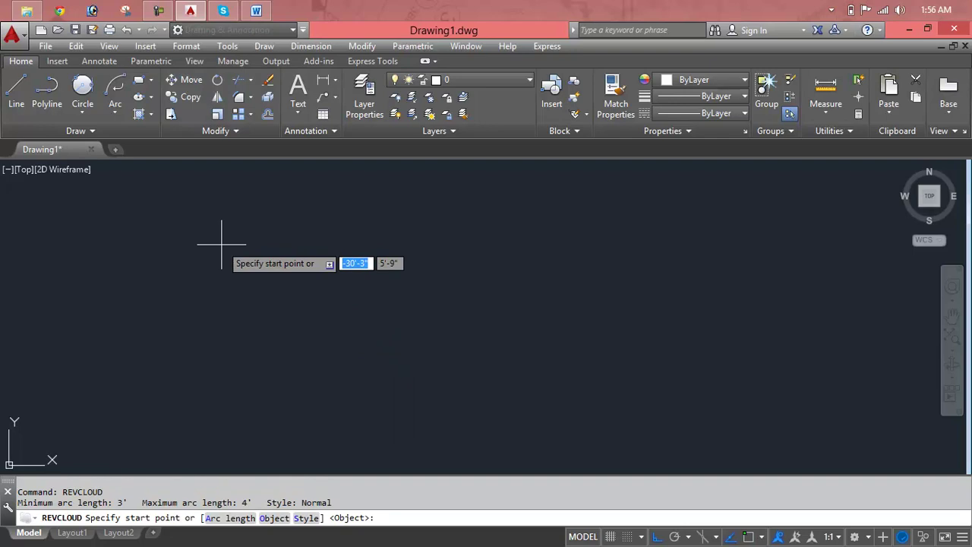
key(Escape)
key(Escape)
Step: Draw a rectangle on the right and a circle at the upper left
text(REC)
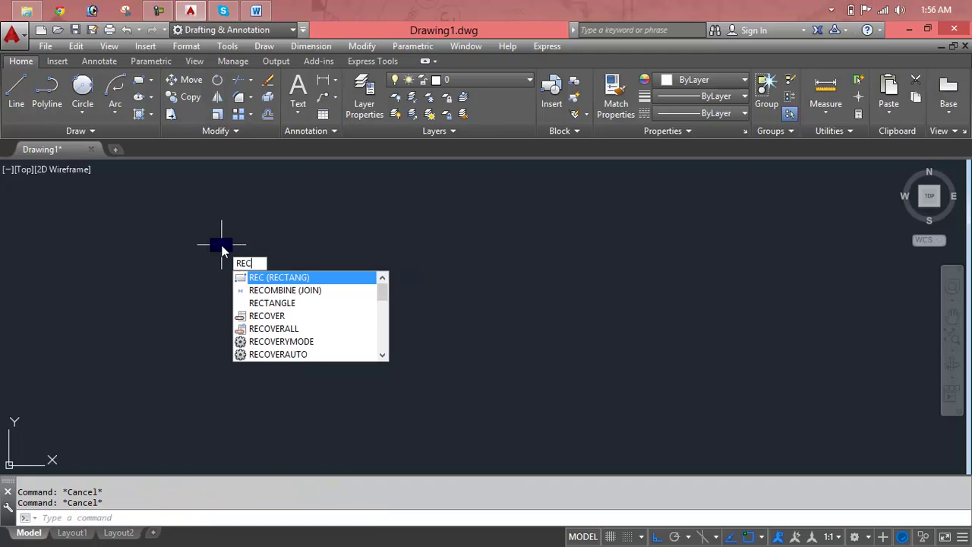
key(Return)
click(468, 214)
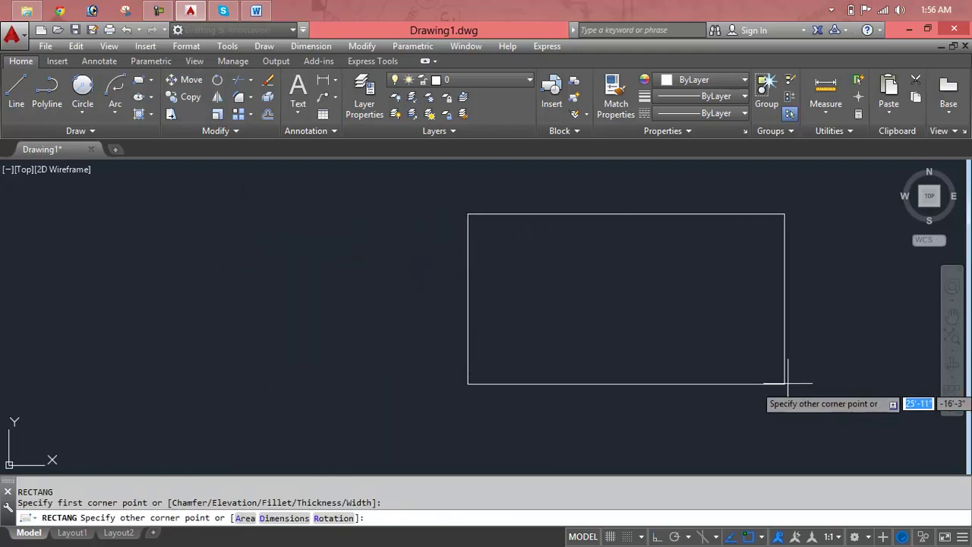
click(799, 350)
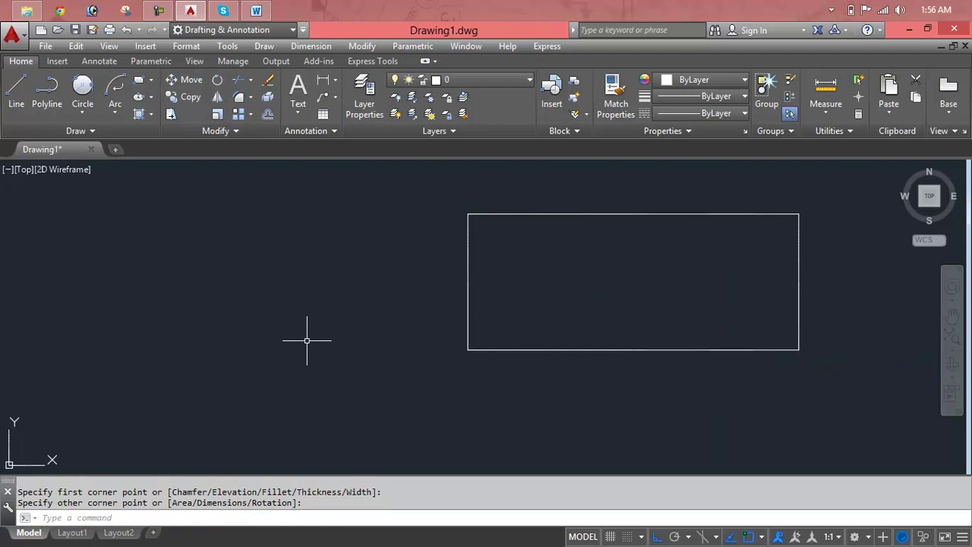
text(c)
key(Return)
click(70, 223)
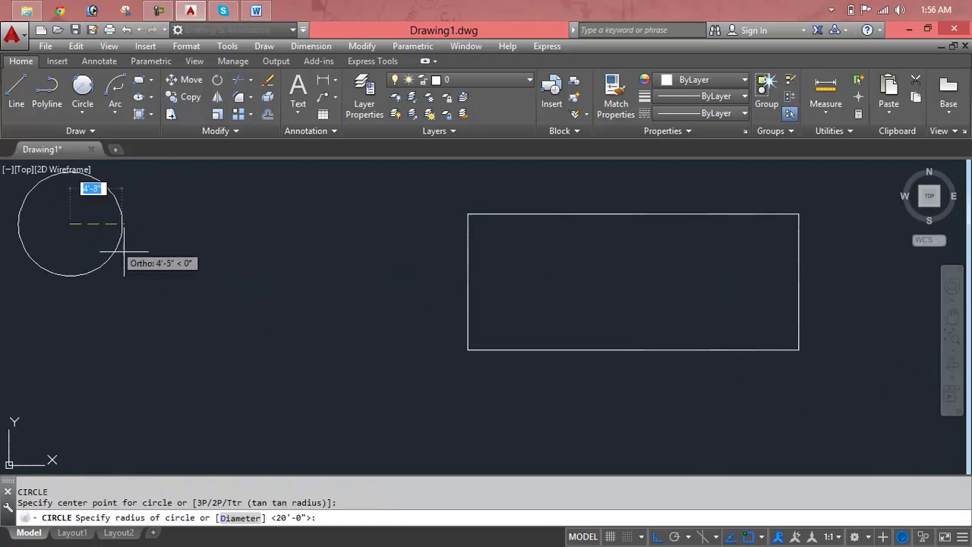
click(142, 269)
Step: Move the circle, with Ortho off, so it sits left of the rectangle
text(m)
key(Return)
click(88, 294)
key(Return)
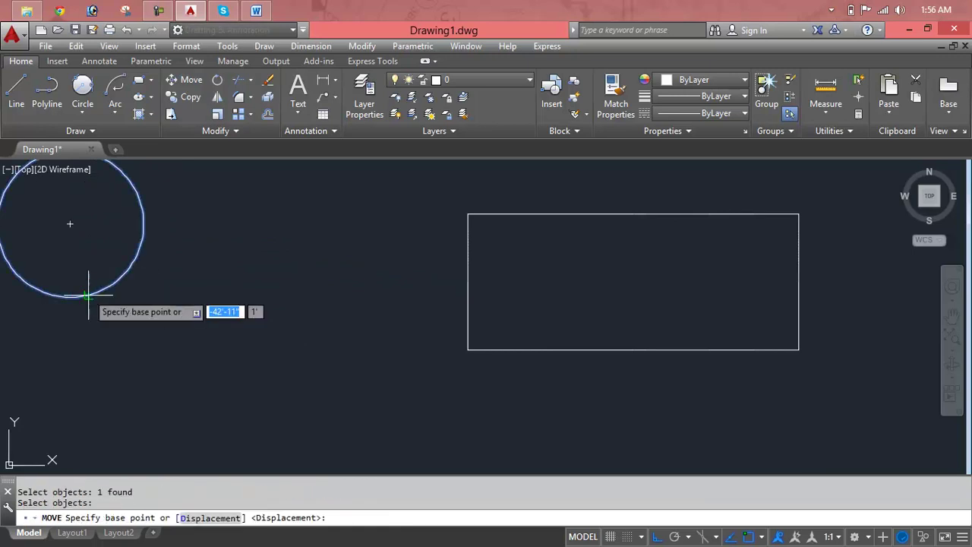
click(103, 299)
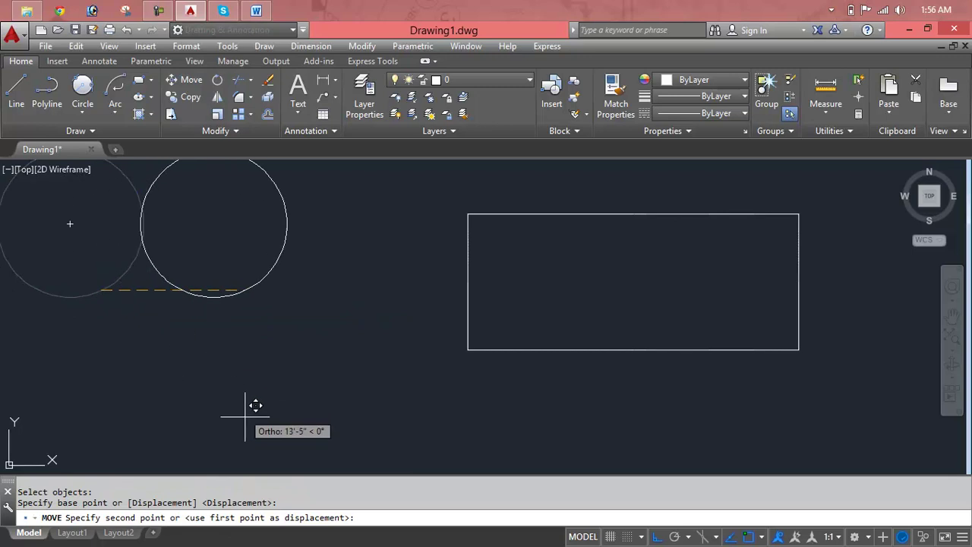
key(F8)
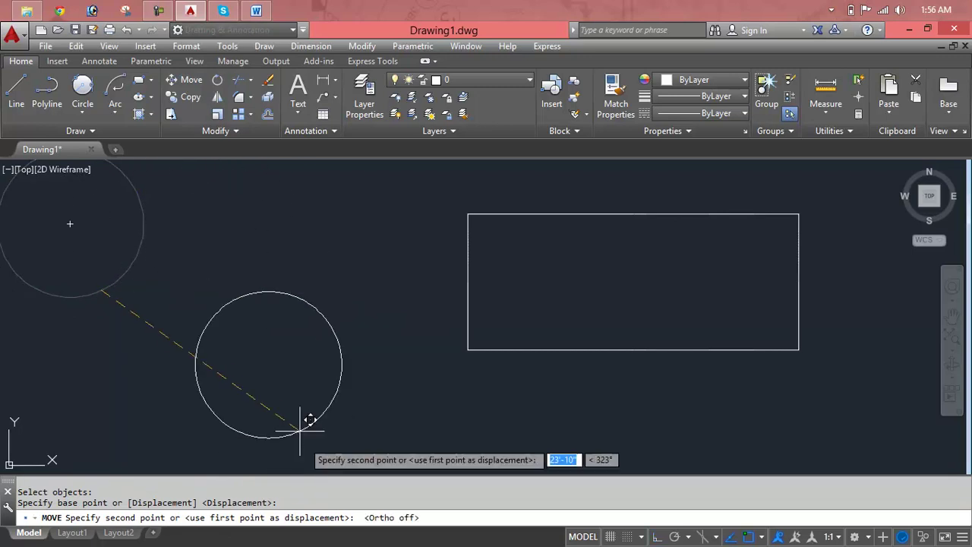
click(263, 377)
key(Escape)
key(Escape)
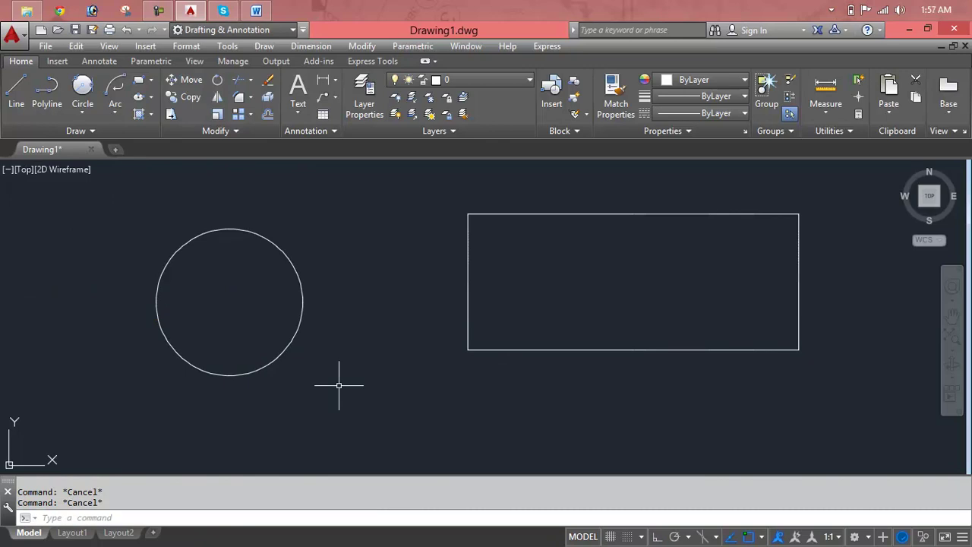
Step: Convert the rectangle into a revision cloud via the Object option, without reversing arcs
text(revc)
key(Return)
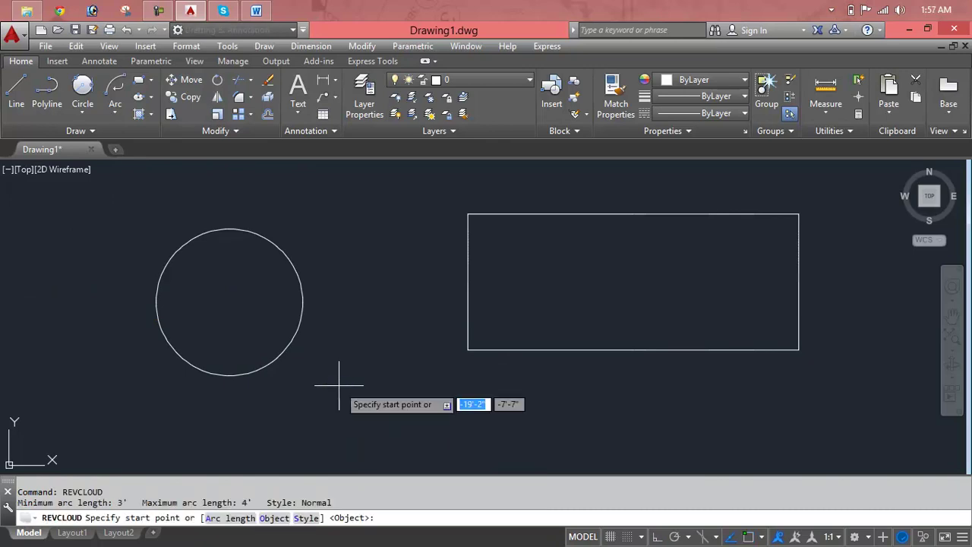
text(o)
key(Return)
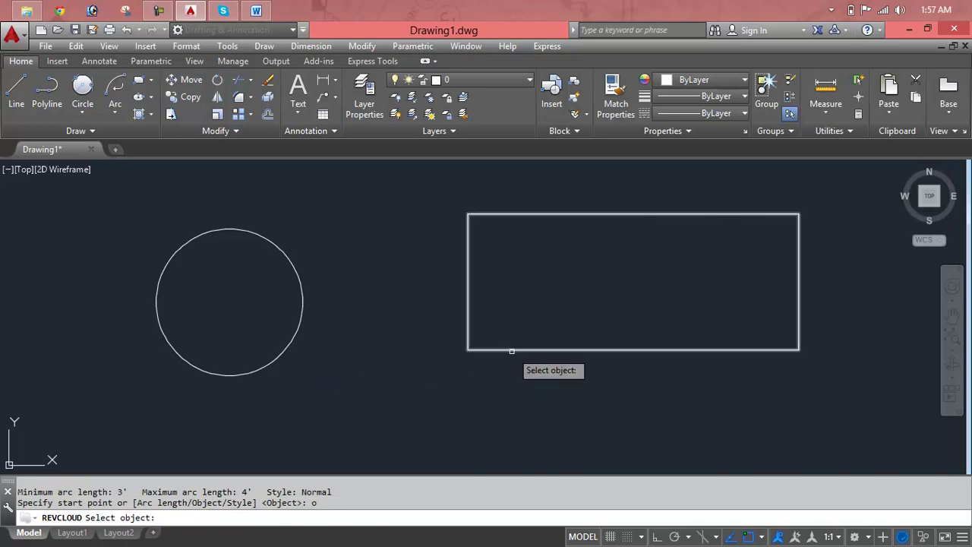
click(513, 350)
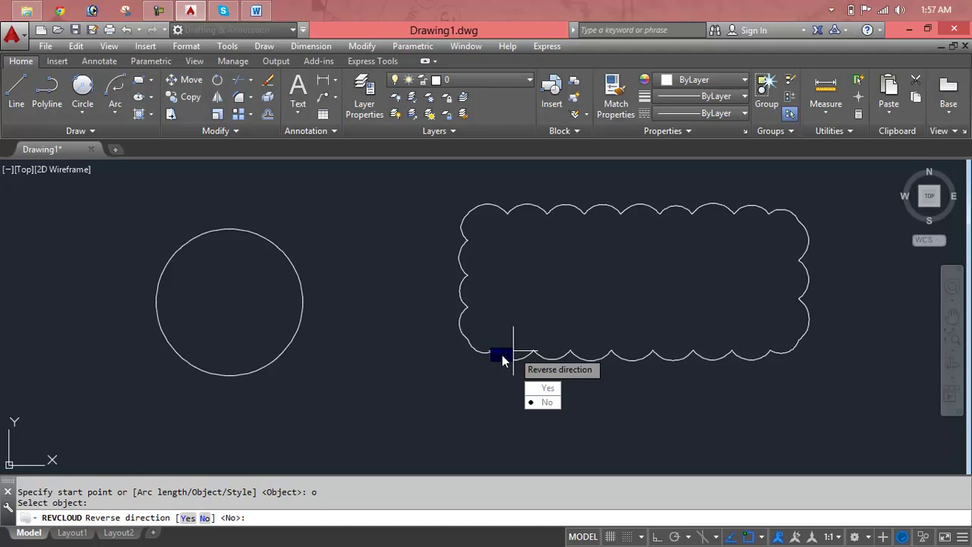
text(n)
key(Return)
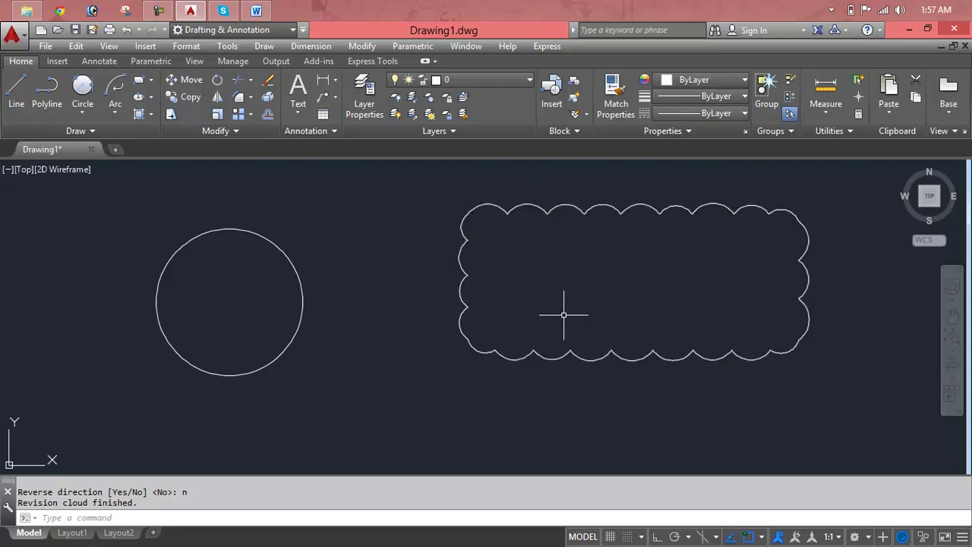
Step: Zoom and pan to frame the cloud and circle, then undo with Ctrl+Z
scroll(547, 210, up, 2)
scroll(547, 210, up, 4)
scroll(547, 210, up, 4)
scroll(541, 388, down, 6)
scroll(542, 380, down, 2)
middle_drag(545, 384, 542, 352)
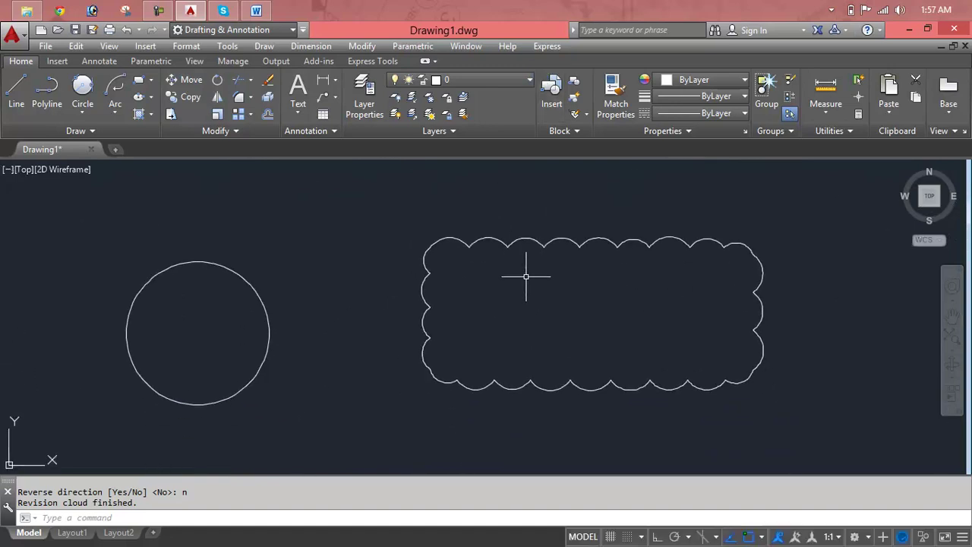
scroll(526, 277, down, 2)
key(ctrl+z)
key(ctrl+z)
Step: Convert the rectangle to a revision cloud via Object, answering Yes to reverse the arcs inward
key(Escape)
key(Escape)
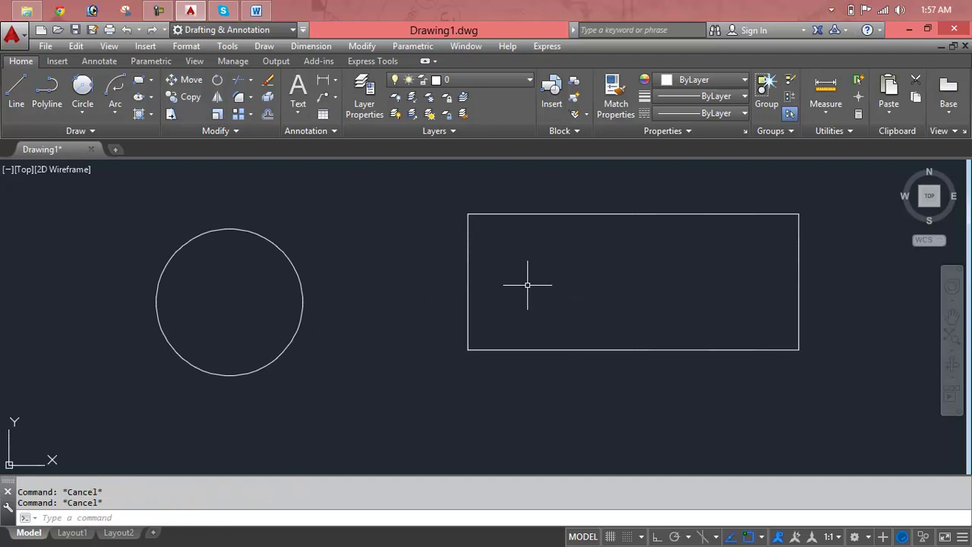
text(REC)
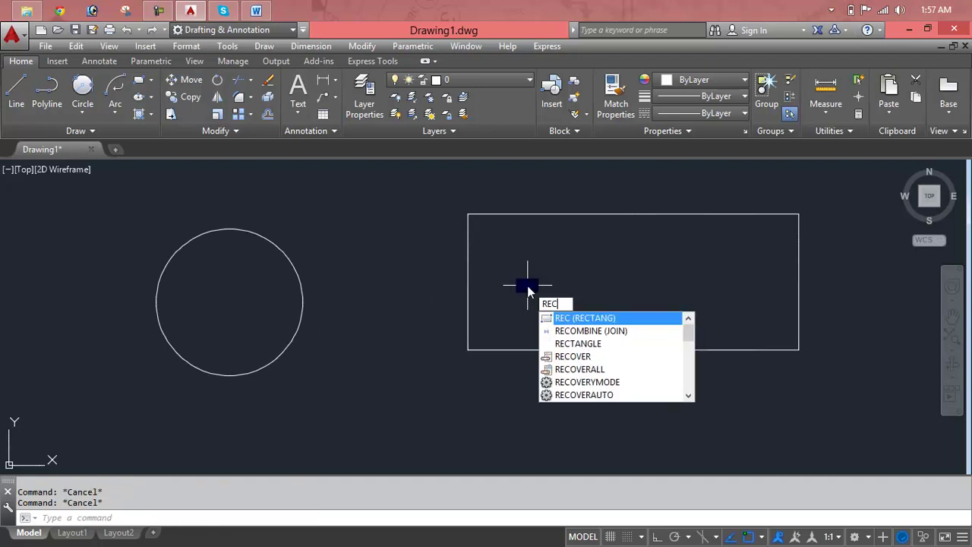
text(Vc)
key(Return)
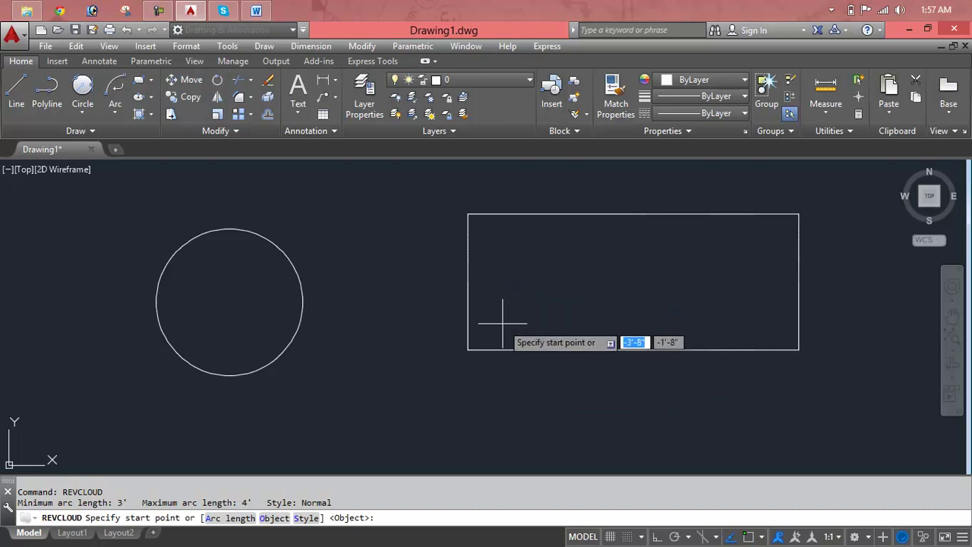
text(o)
key(Return)
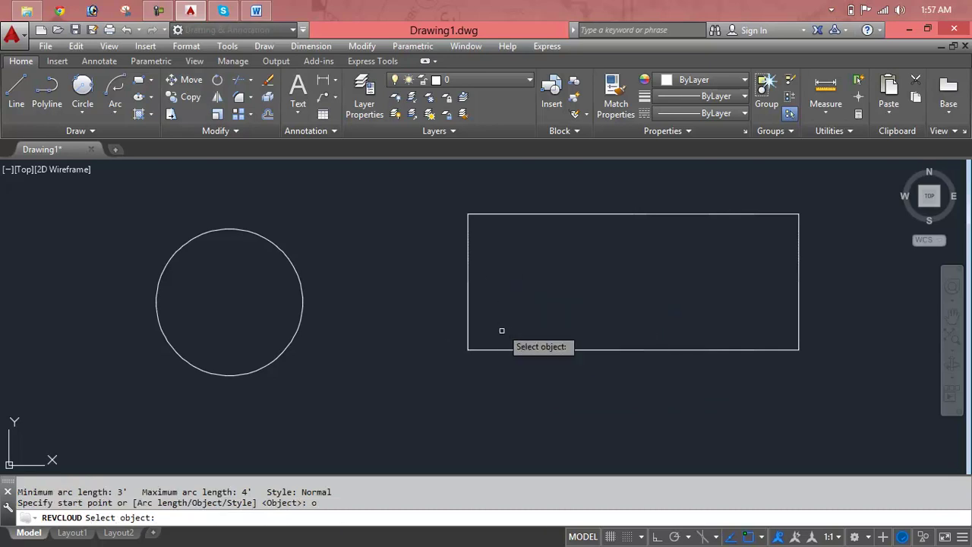
click(500, 349)
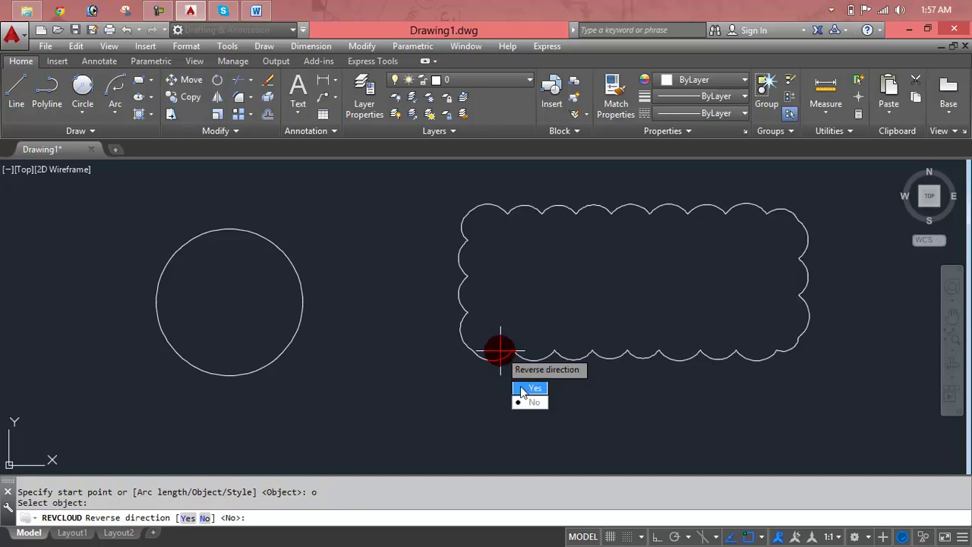
text(y)
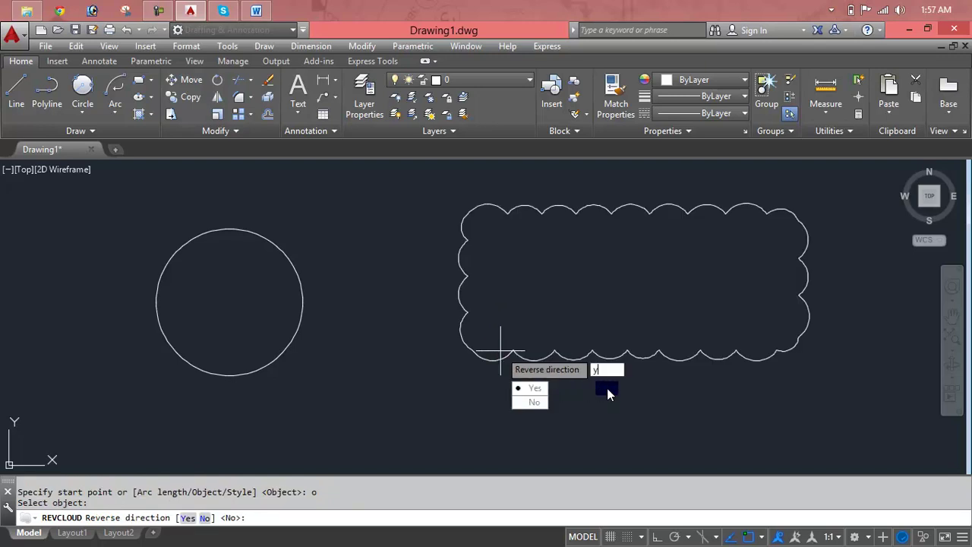
key(Return)
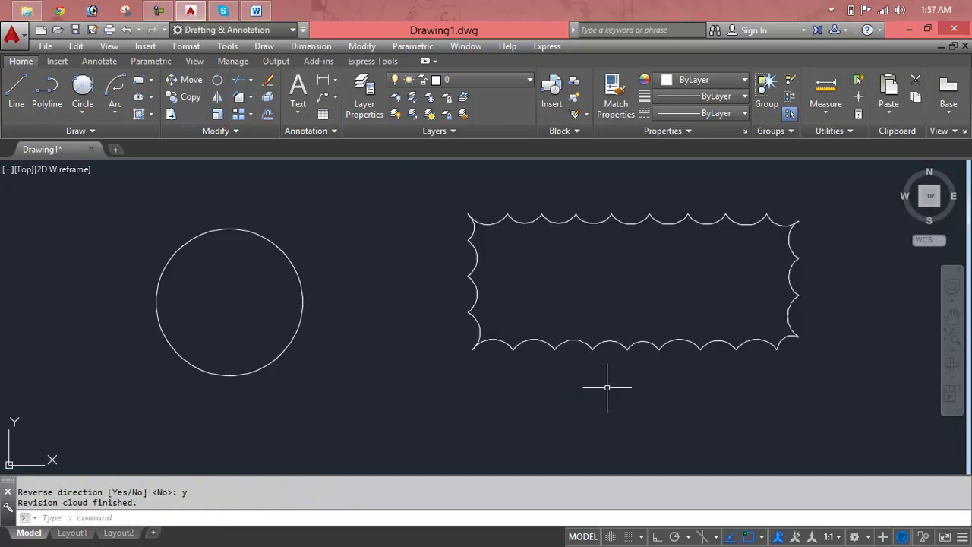
scroll(570, 214, up, 4)
scroll(532, 202, down, 2)
scroll(531, 202, down, 5)
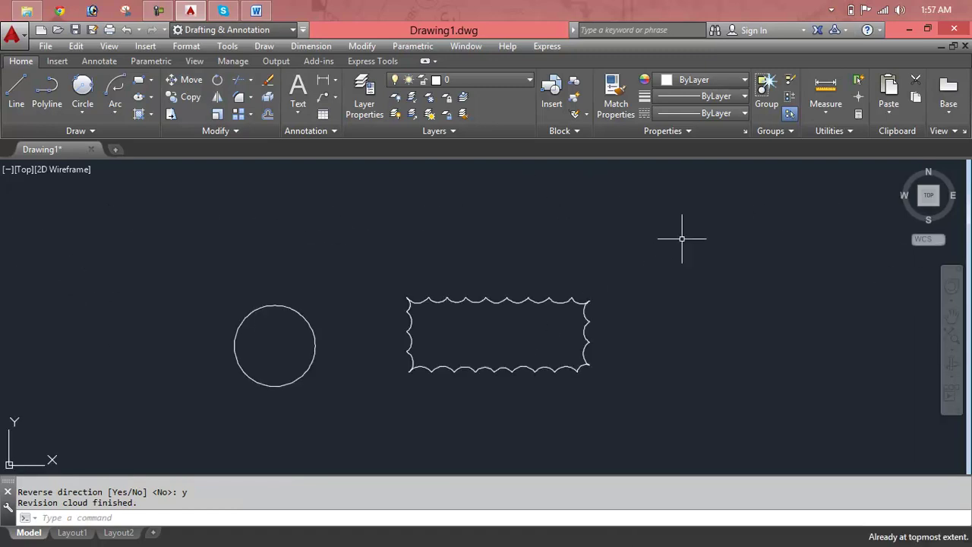
Step: Convert the circle to a revision cloud with arcs not reversed, then window-select it
key(Escape)
key(Escape)
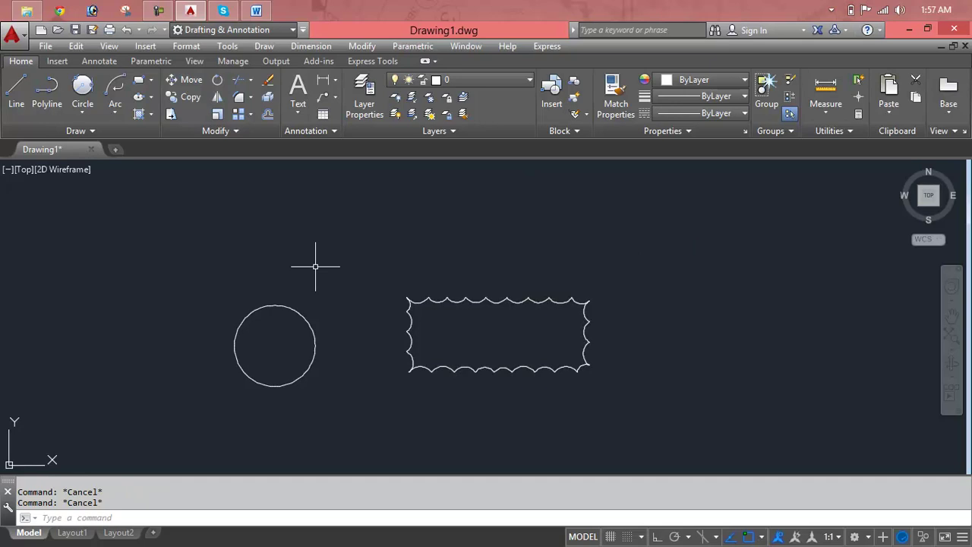
text(e)
key(BackSpace)
text(REVc)
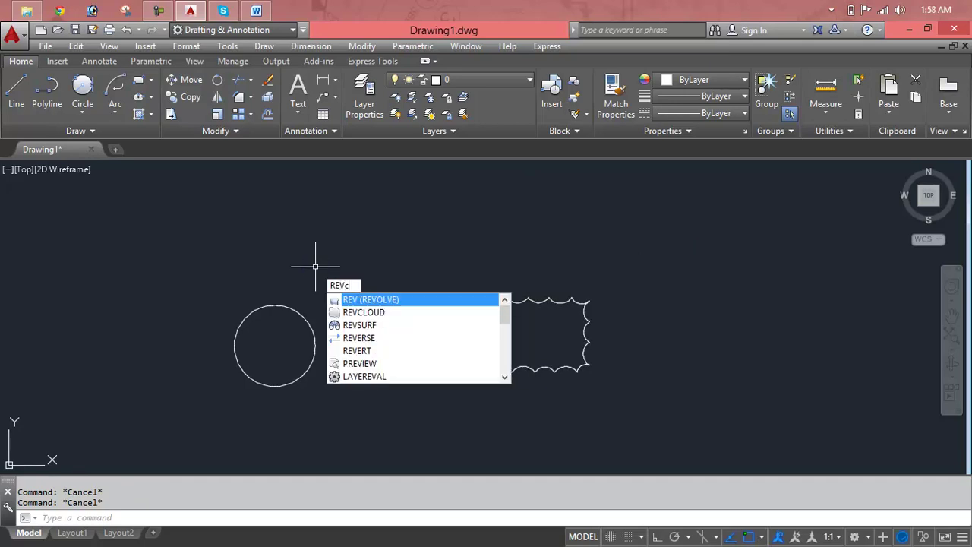
text(loud)
key(Return)
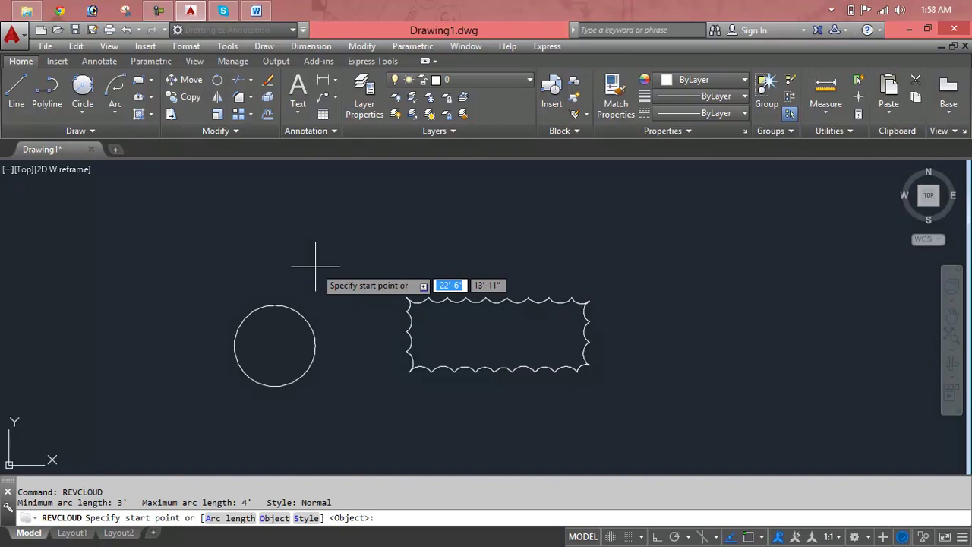
text(o)
key(Return)
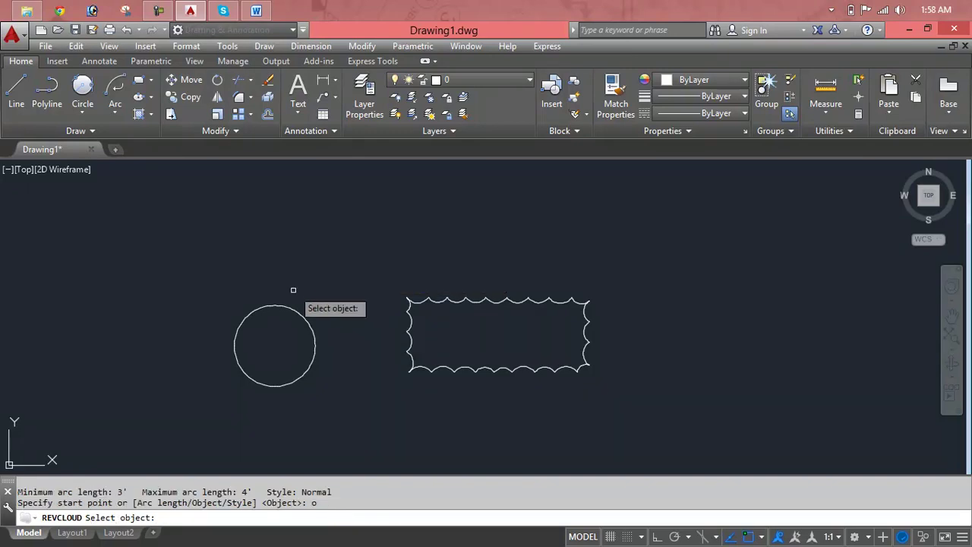
click(297, 313)
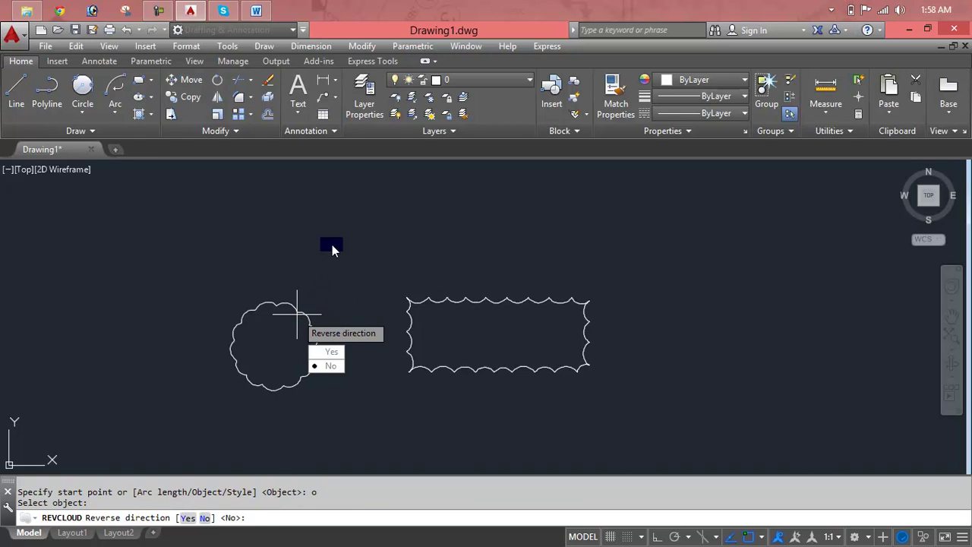
text(n)
key(Return)
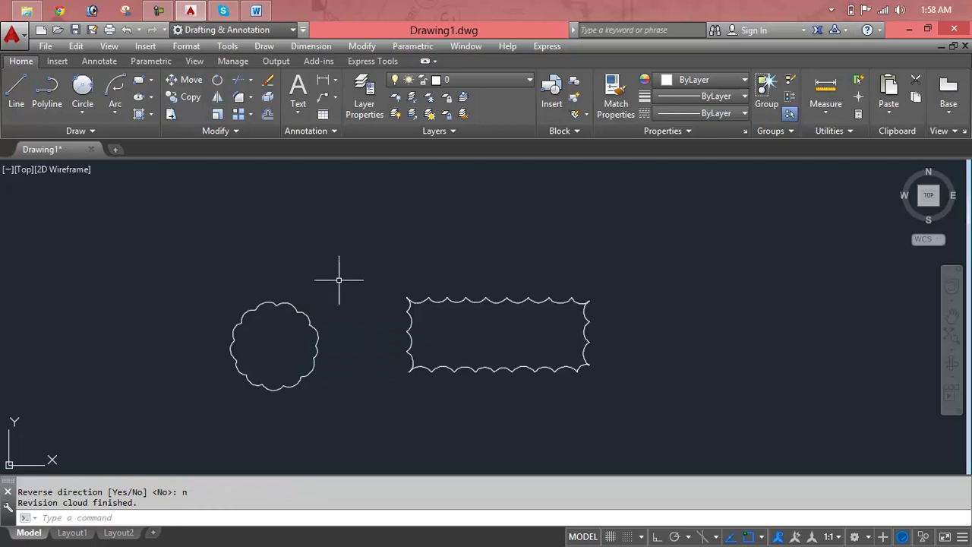
click(333, 276)
click(278, 342)
Step: Delete the circle cloud and the rectangle cloud, clearing the drawing
key(Delete)
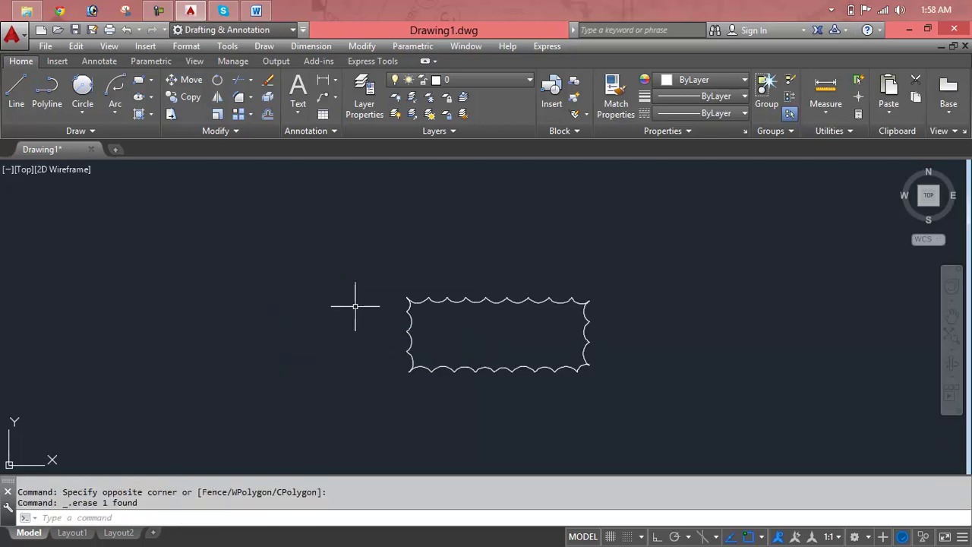
click(691, 287)
click(550, 352)
key(Delete)
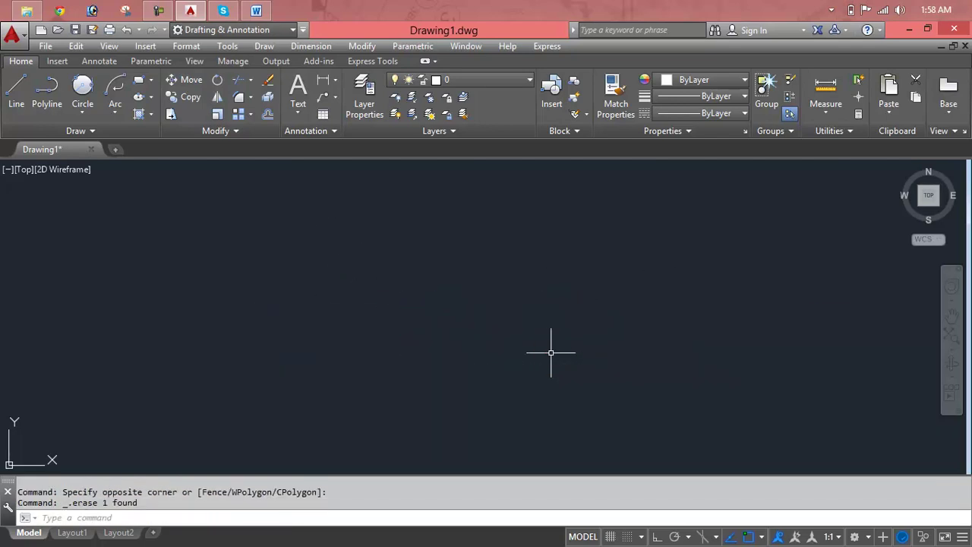
key(Escape)
key(Escape)
Step: Start a freehand revision cloud in Normal arc style from a start point on the left
text(REVC)
key(Return)
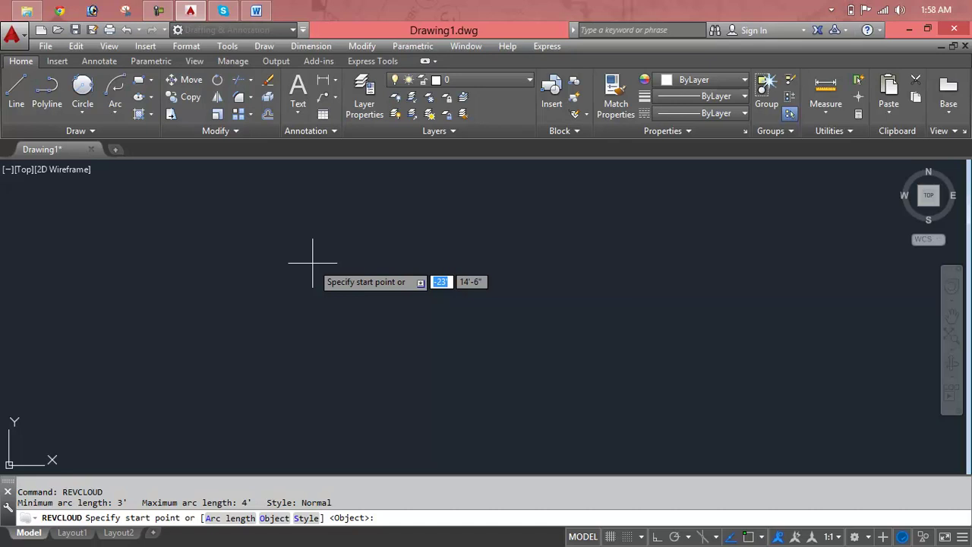
text(s)
key(Return)
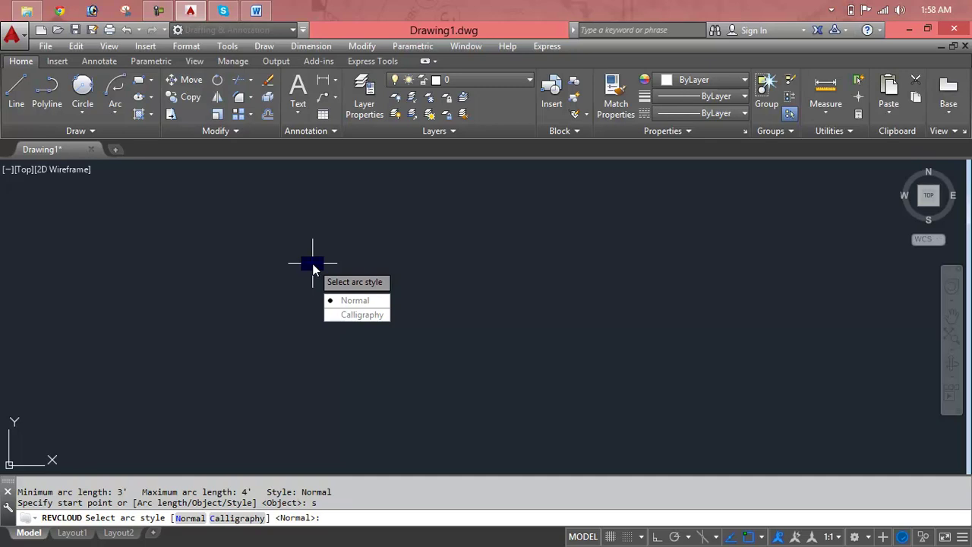
text(n)
key(Return)
click(182, 262)
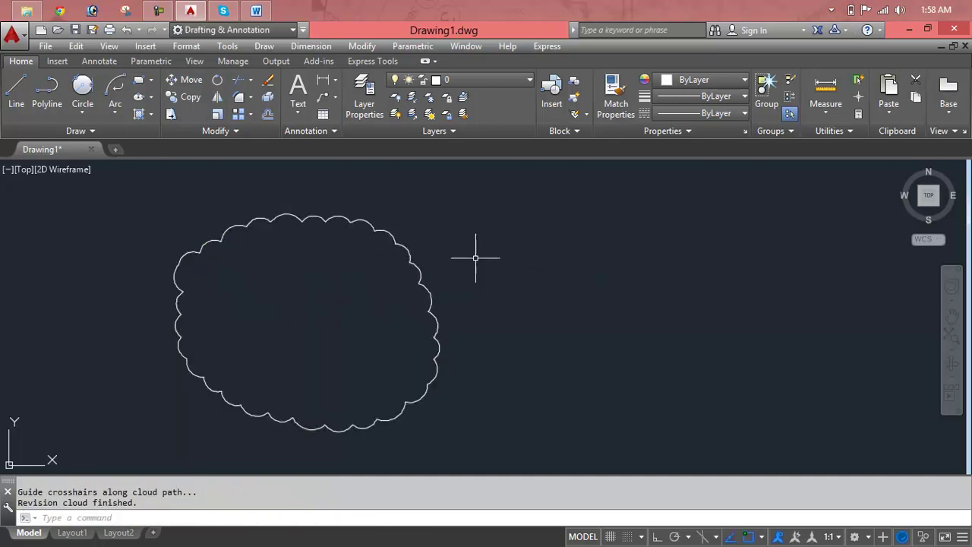
Step: Draw a Calligraphy-style revision cloud to the right of the first cloud
text(RE)
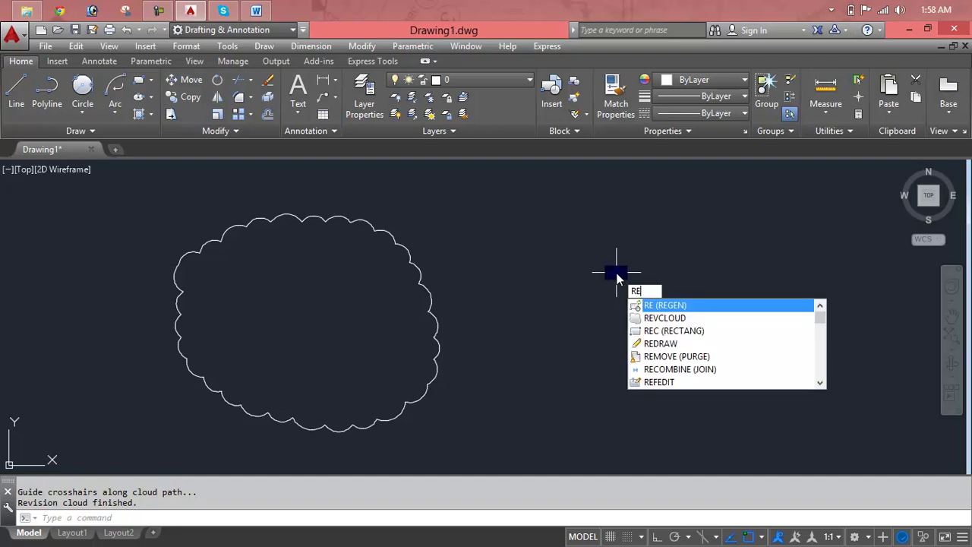
key(Down)
key(Return)
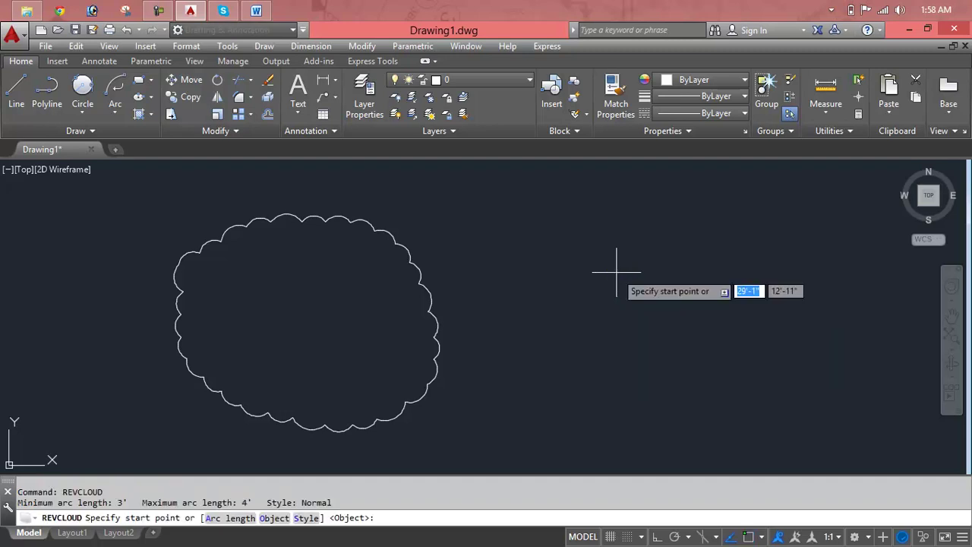
text(s)
key(Return)
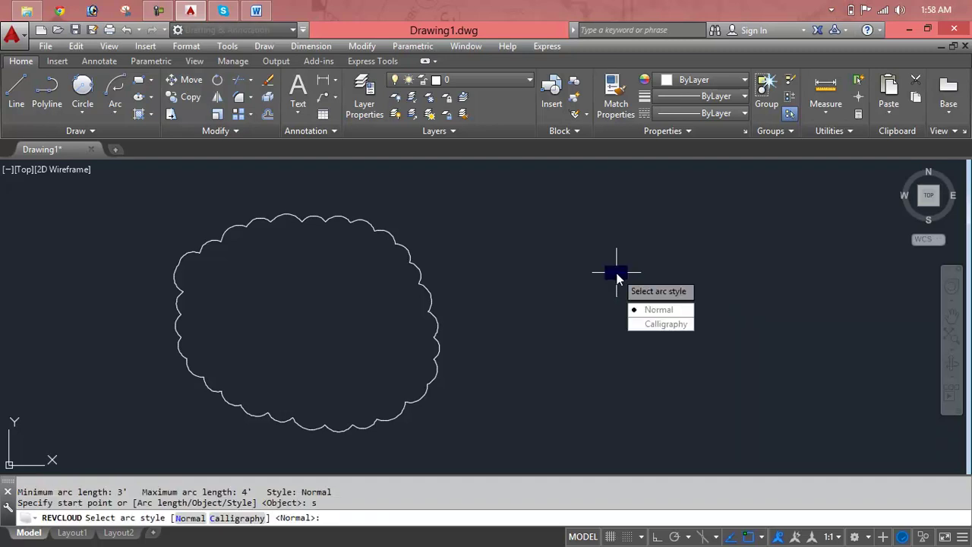
text(c)
key(Return)
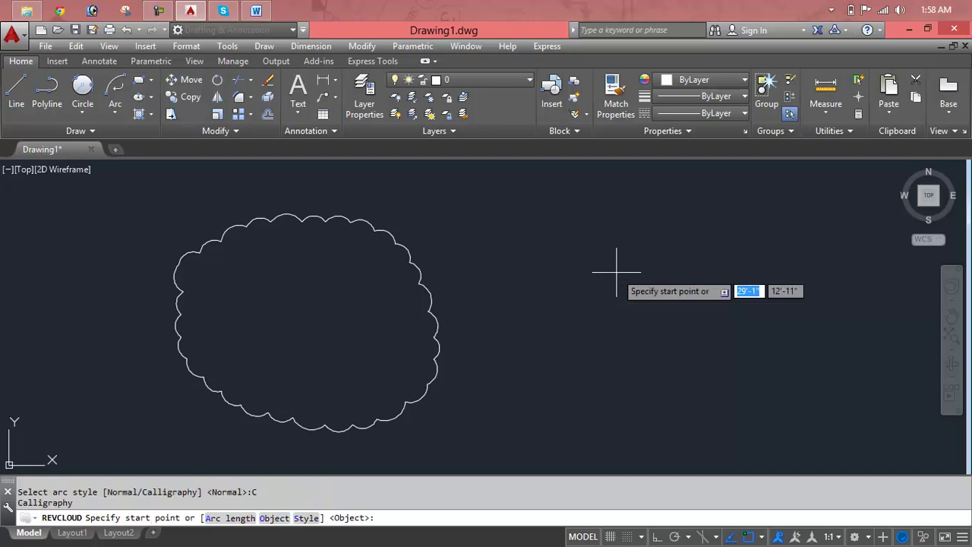
click(590, 239)
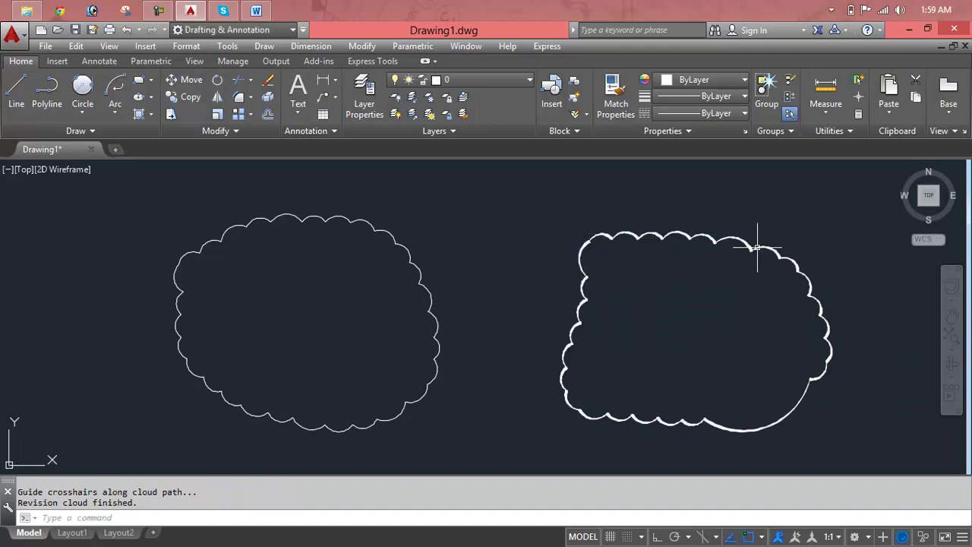
Step: Zoom and pan to compare the bold Calligraphy cloud with the thin one
scroll(755, 253, up, 5)
scroll(753, 246, up, 5)
scroll(711, 289, down, 6)
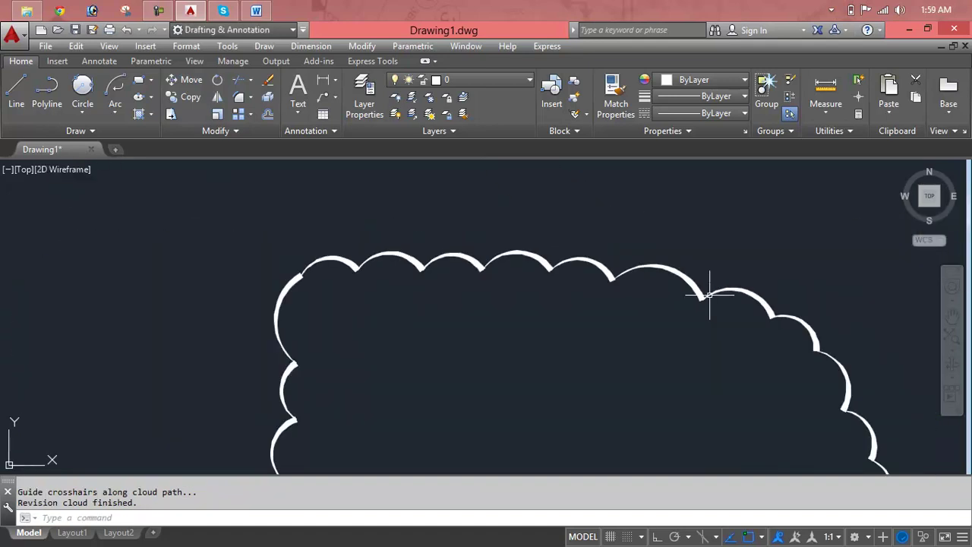
middle_drag(369, 319, 858, 304)
scroll(297, 279, up, 3)
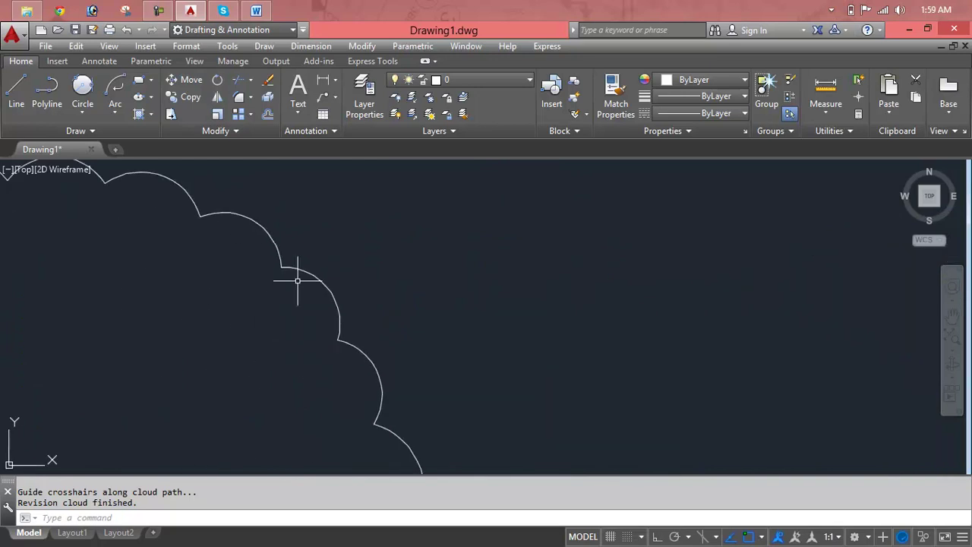
scroll(298, 280, up, 3)
scroll(298, 280, down, 3)
scroll(300, 279, down, 3)
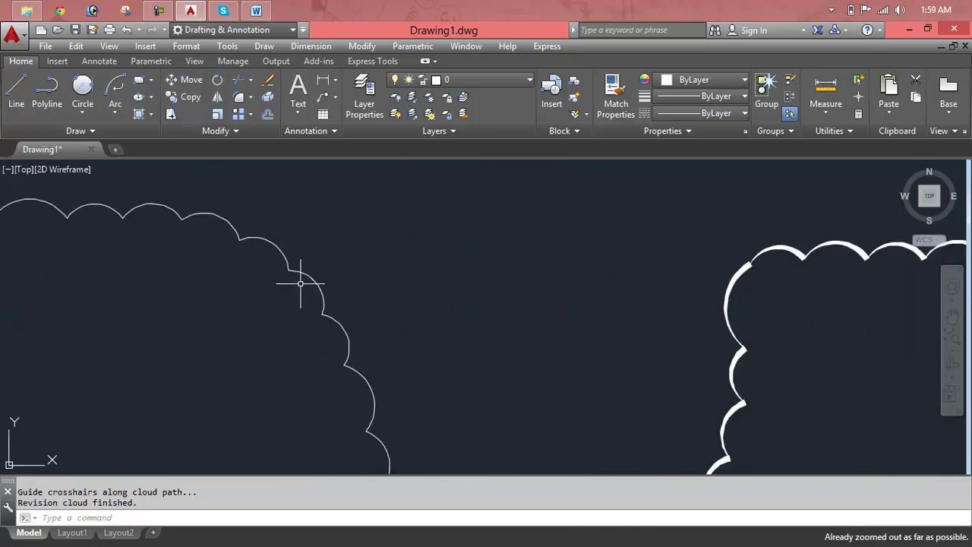
Step: Erase the bold Calligraphy cloud and the thin cloud, leaving the drawing empty
click(827, 307)
click(651, 371)
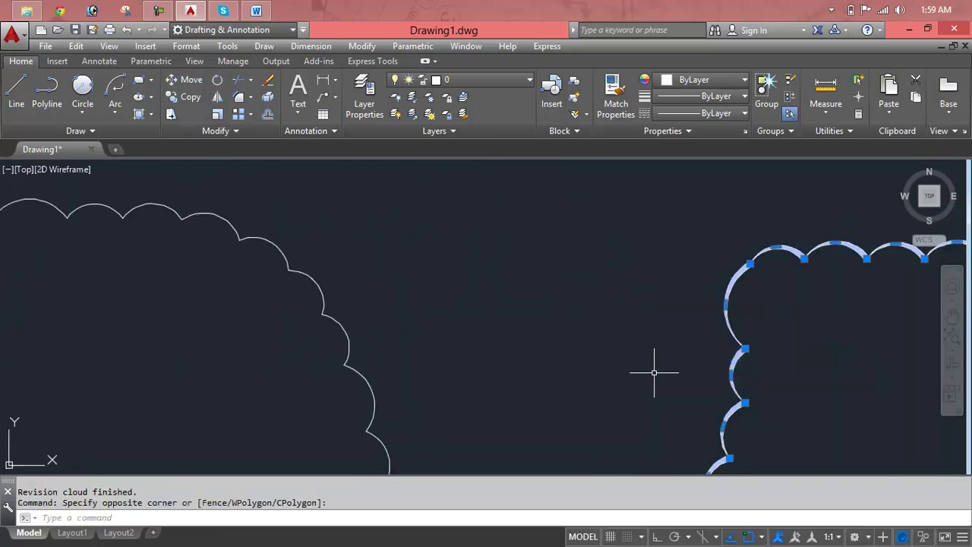
key(Delete)
click(482, 265)
click(304, 353)
key(Delete)
mouse_move(263, 363)
middle_down()
mouse_move(612, 304)
mouse_move(436, 269)
middle_up()
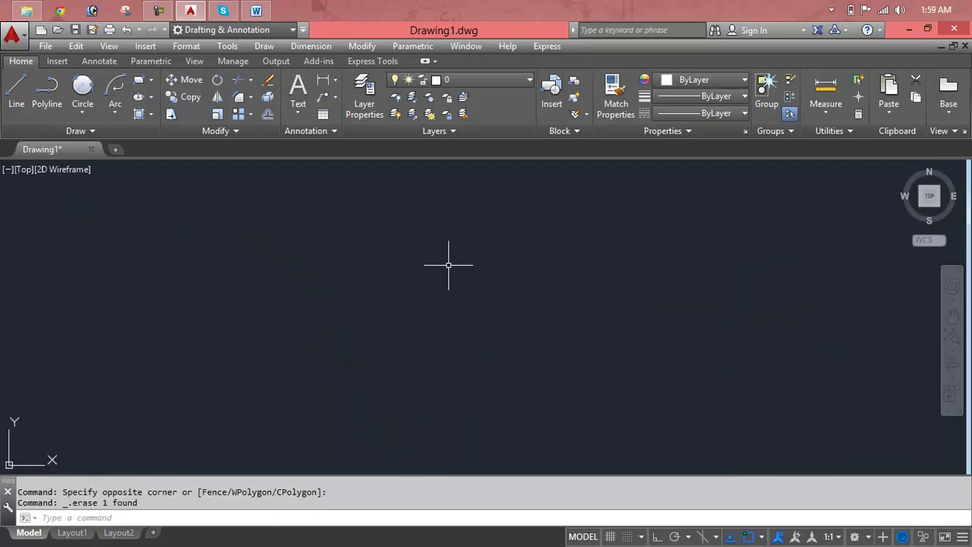